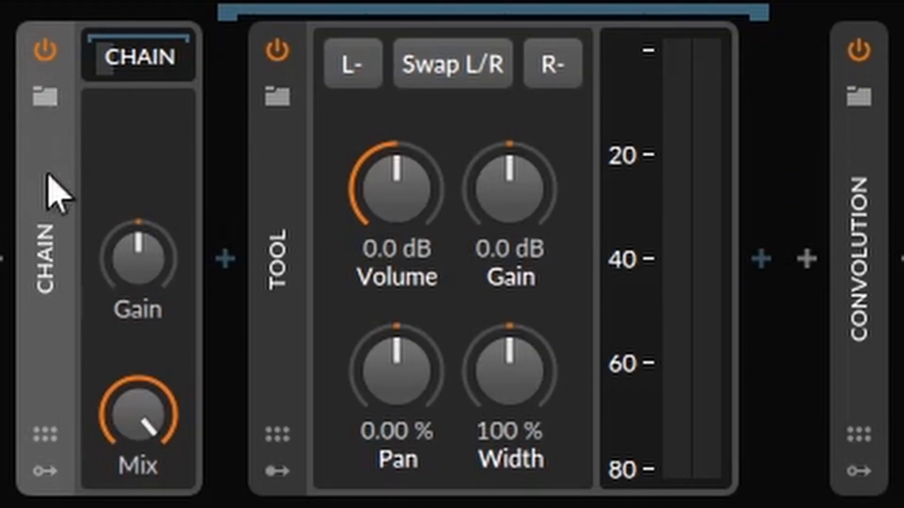
- Play the drums and compare the reverb send with the Chain device bypassed and enabled
key(space)
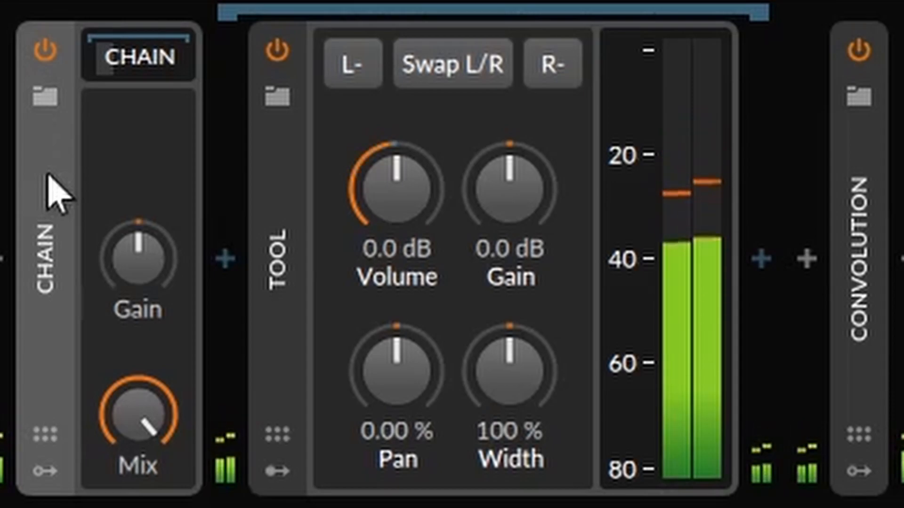
click(45, 49)
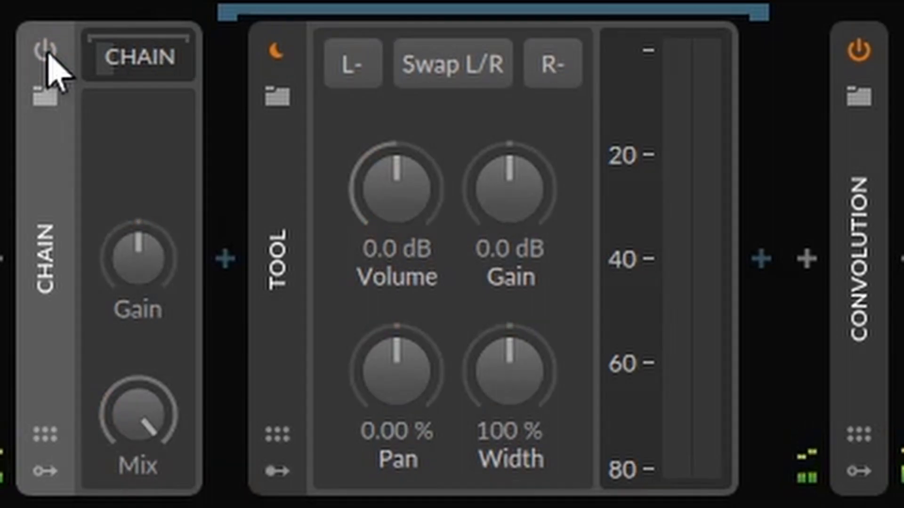
click(45, 50)
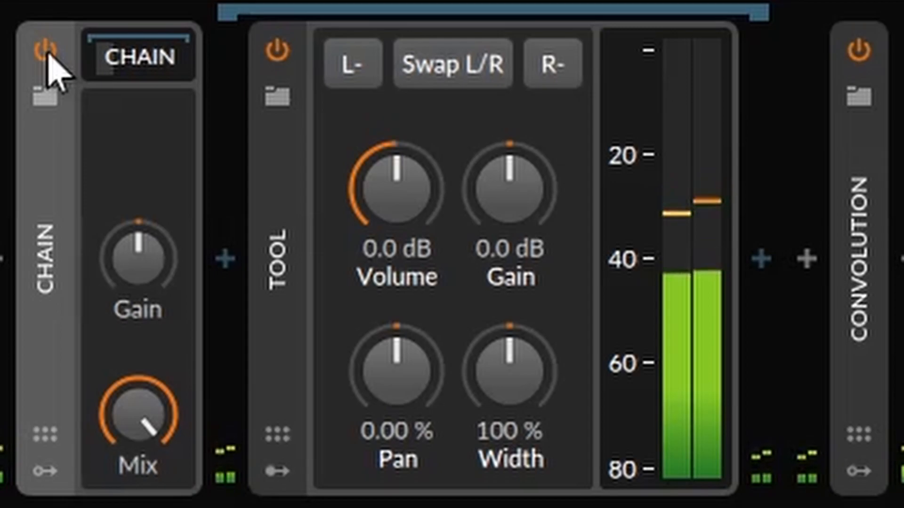
click(46, 50)
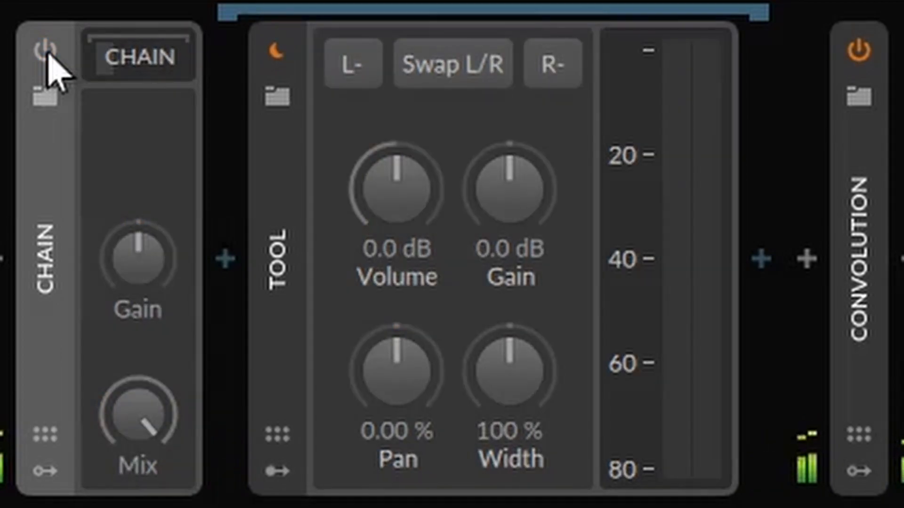
click(46, 49)
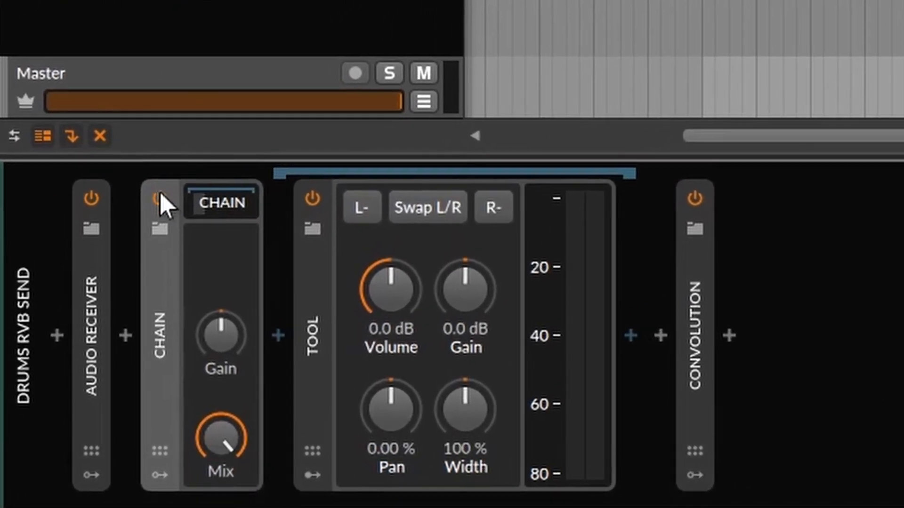
key(space)
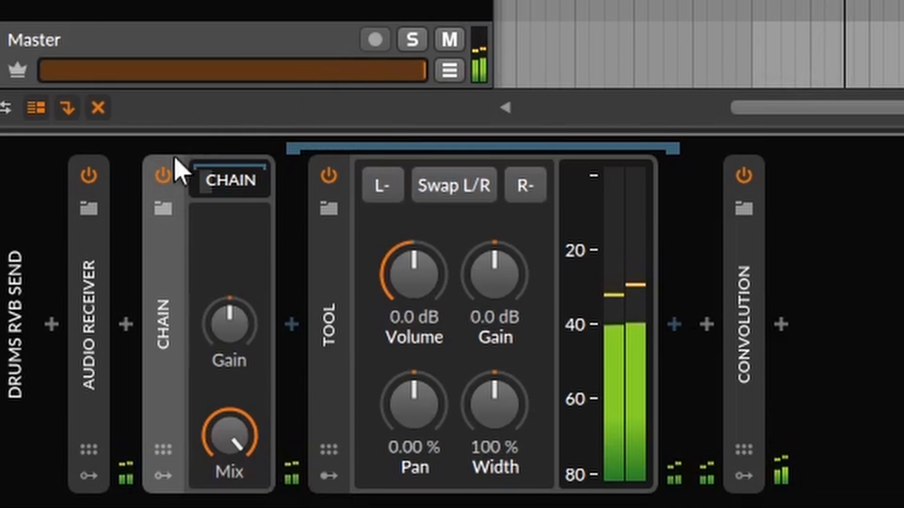
click(160, 177)
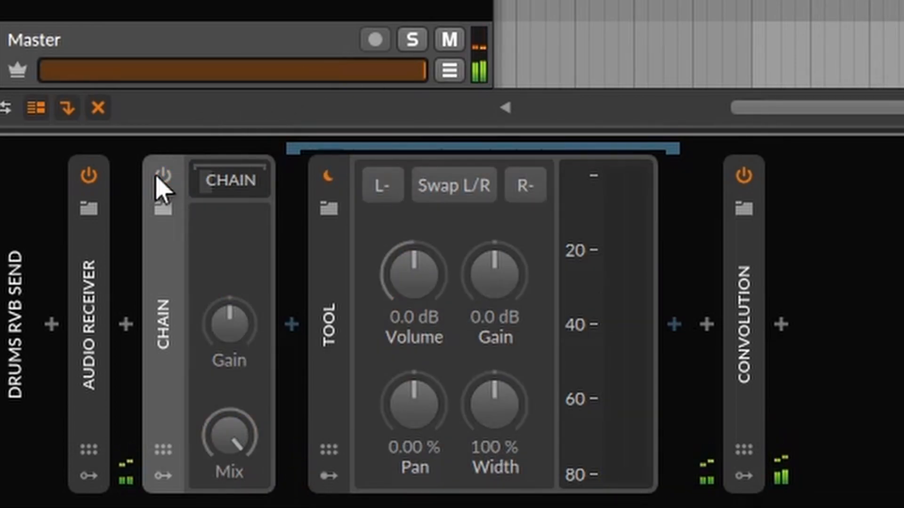
click(158, 177)
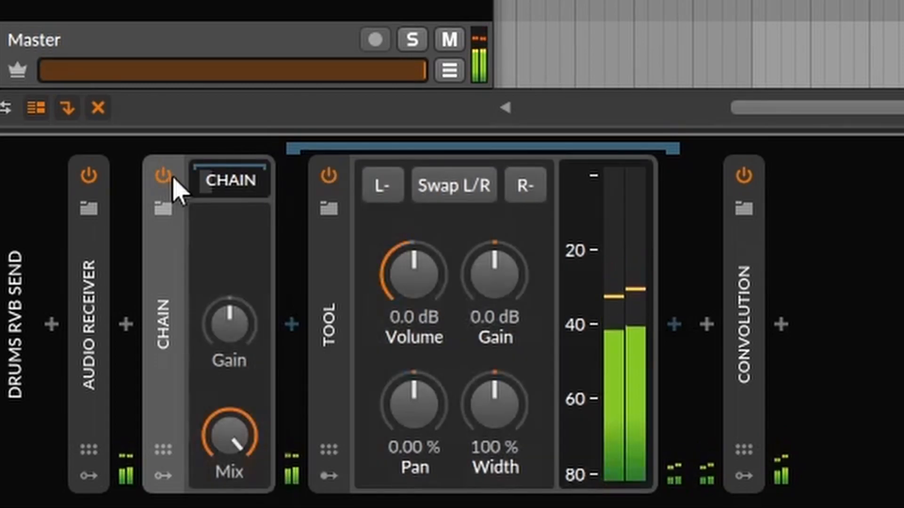
key(space)
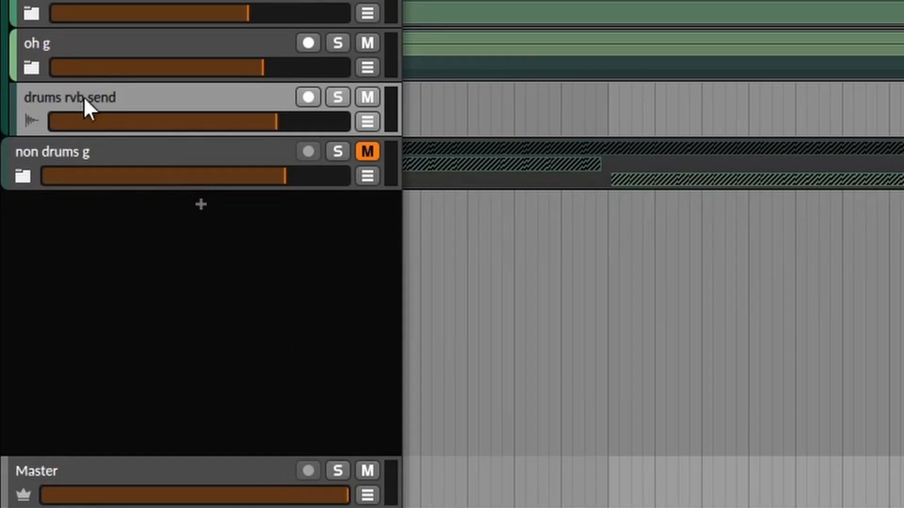
- Inspect the Audio Receiver on the drums rvb send track and audition the oh g group in solo
drag(80, 135, 82, 41)
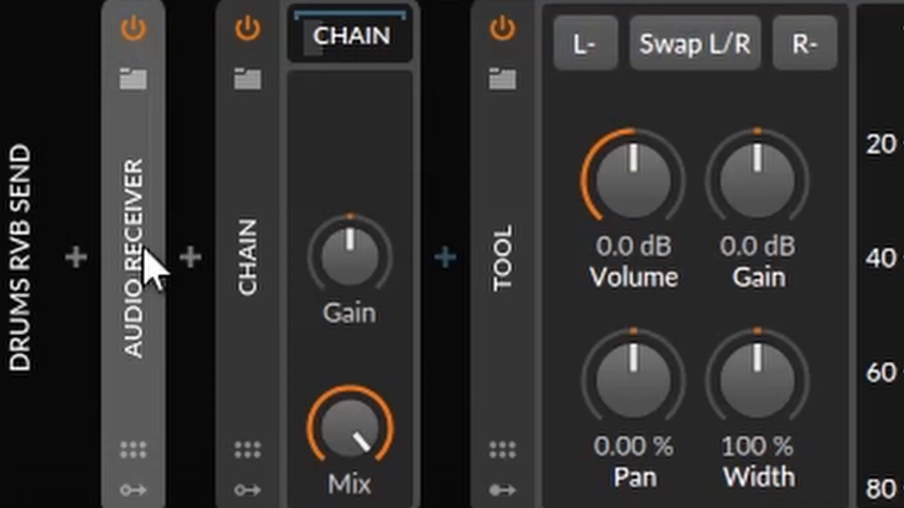
click(146, 261)
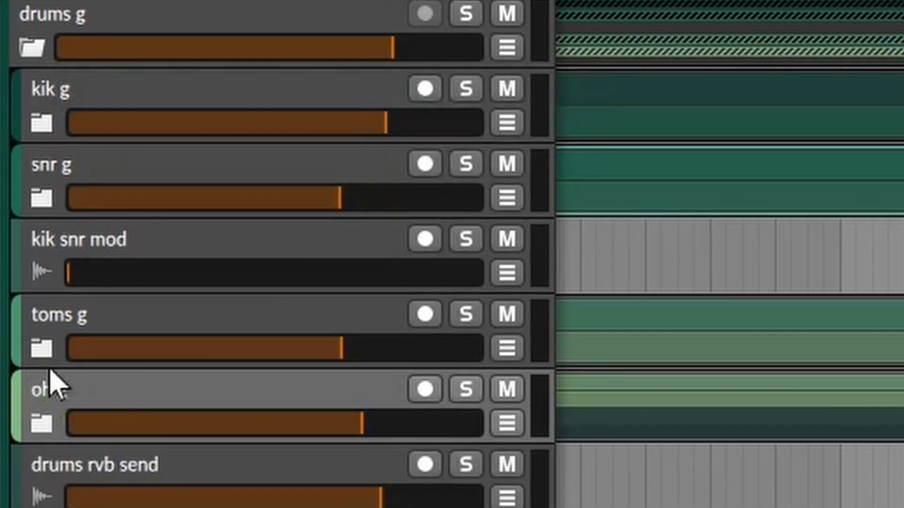
click(465, 389)
key(space)
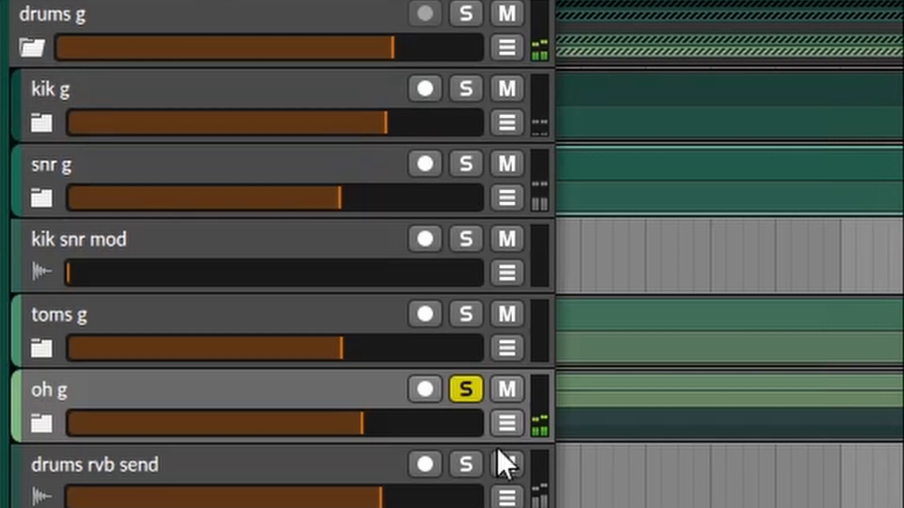
scroll(473, 393, down, 1)
click(41, 407)
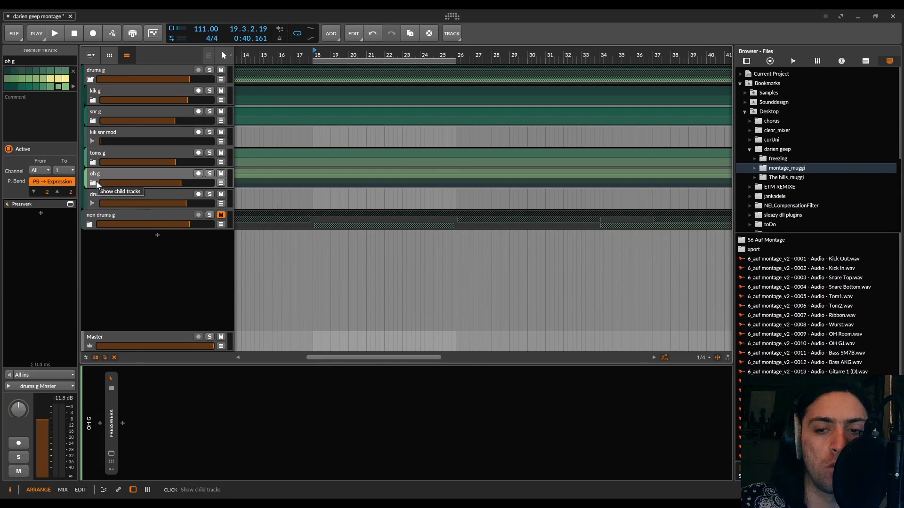
- Play the drums and compare the sound with the drums rvb send track muted and unmuted
click(99, 190)
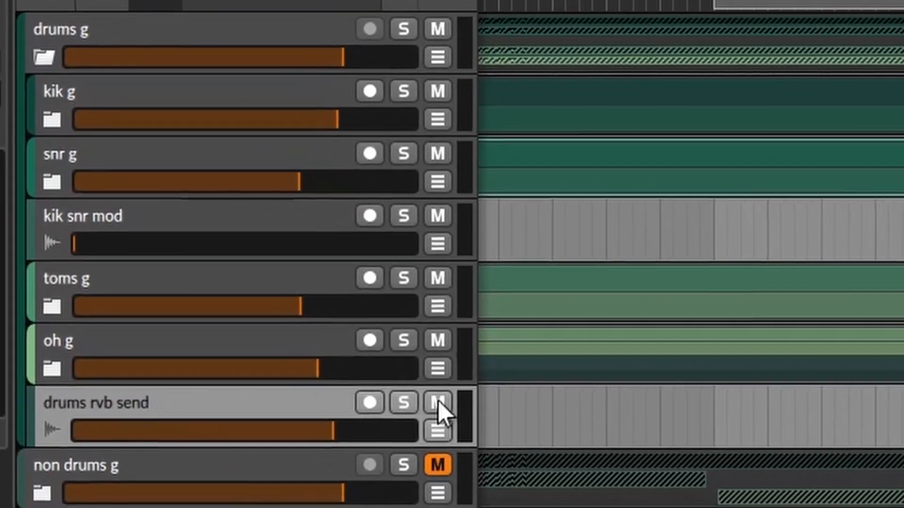
key(space)
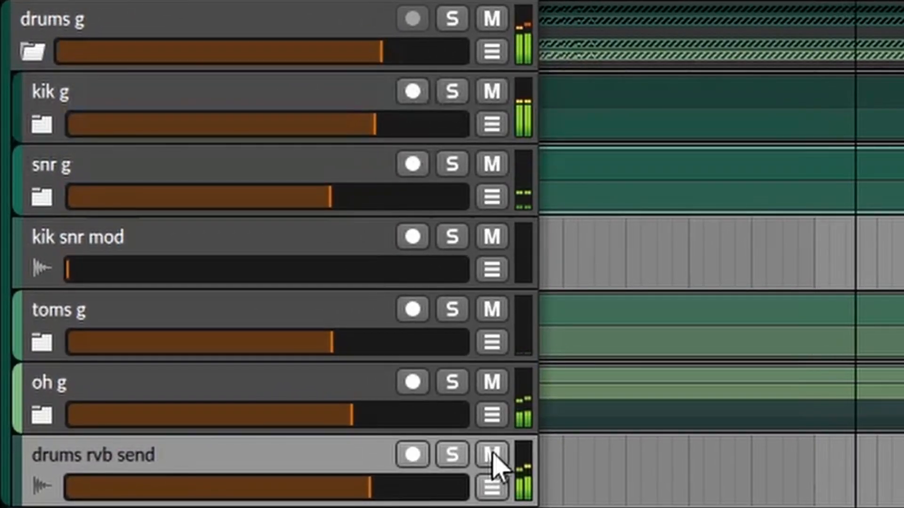
click(492, 454)
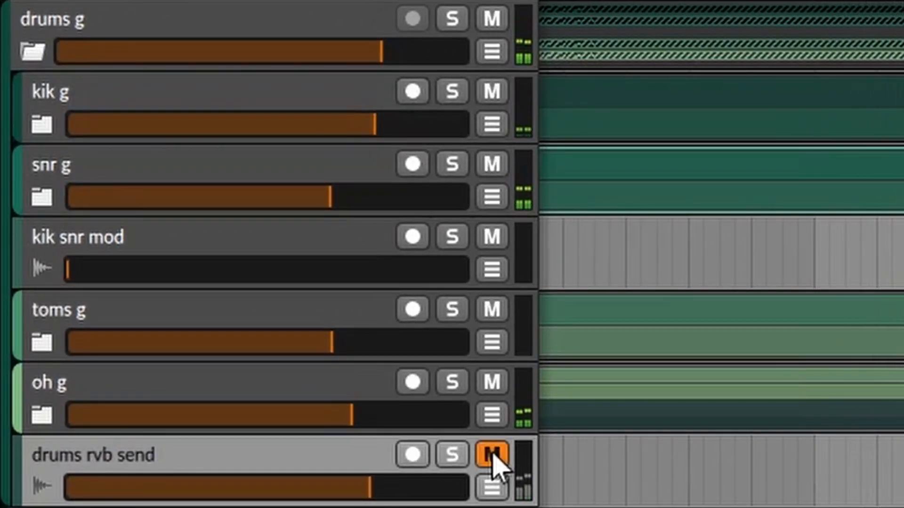
click(493, 453)
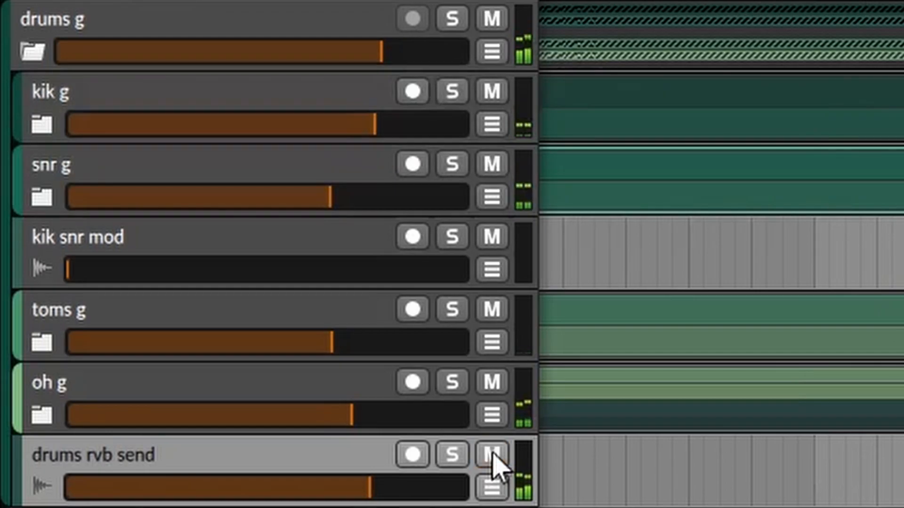
click(492, 453)
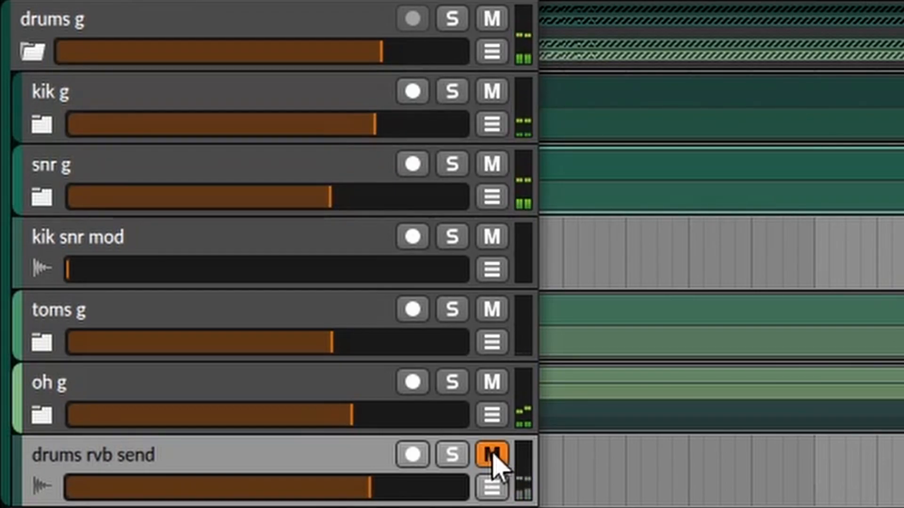
click(492, 453)
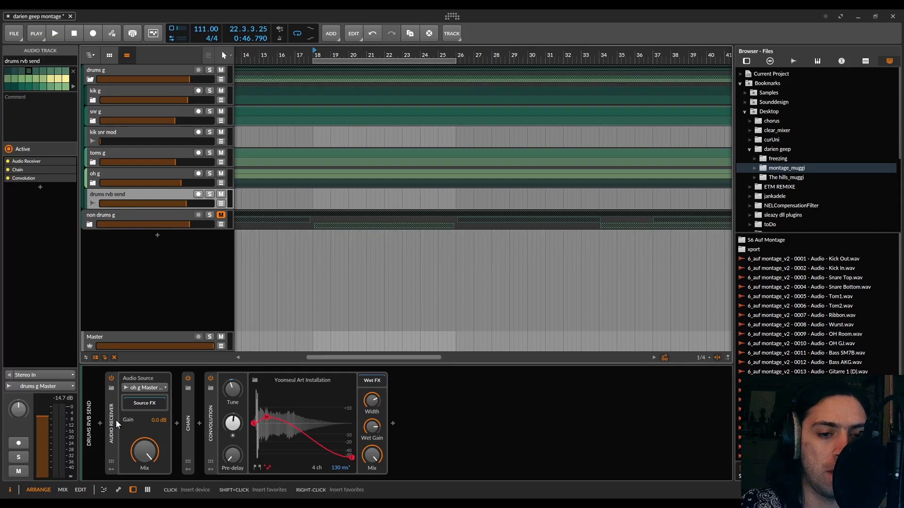
- Review the Audio Receiver and Convolution settings on drums rvb send, collapsing both devices
click(112, 424)
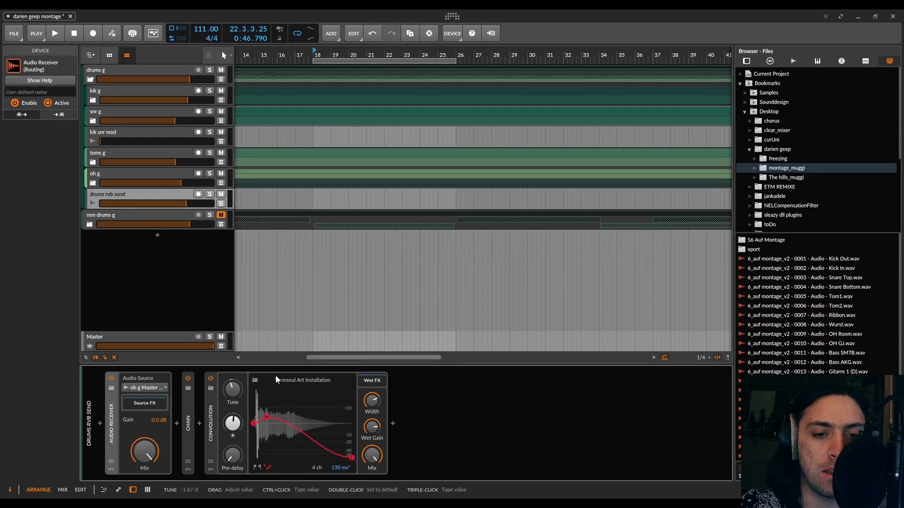
double_click(211, 423)
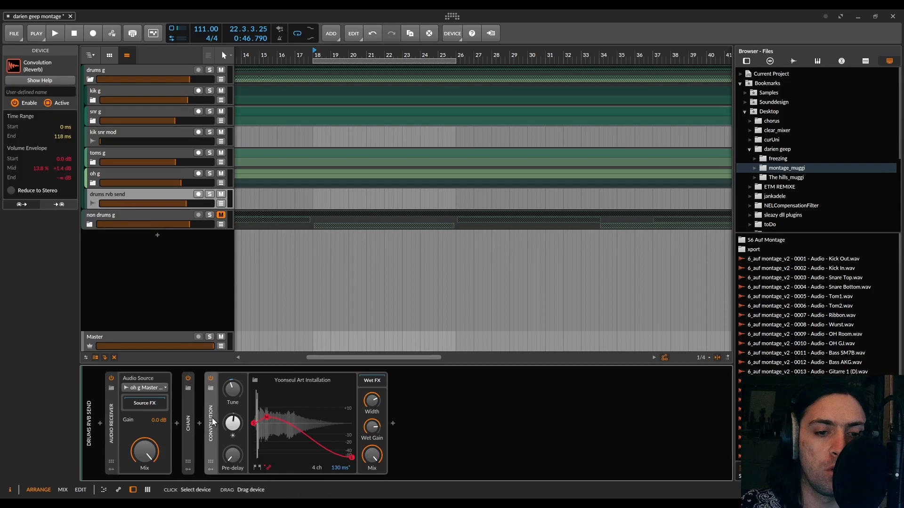
double_click(112, 423)
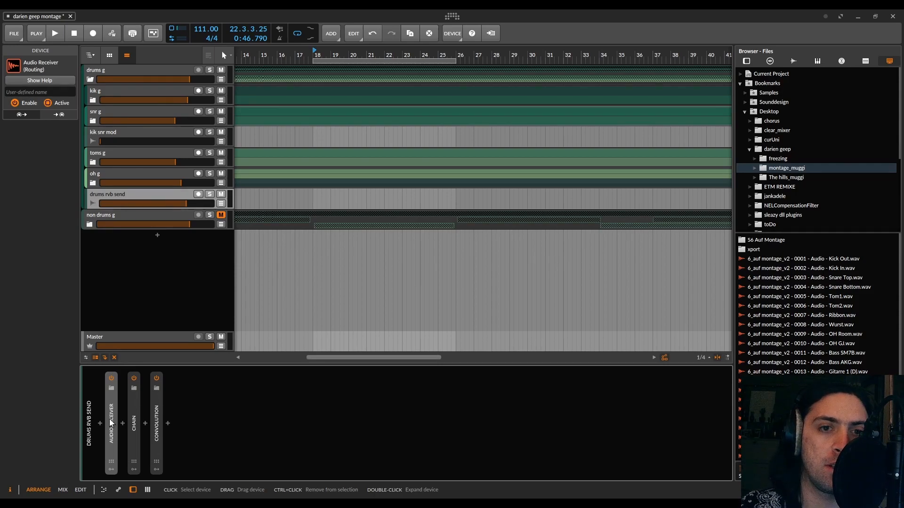
- Show the Audio Rate modulator on the Tool inside Chain and watch its kik snr mod source in the Signalizer oscilloscope during playback
double_click(133, 412)
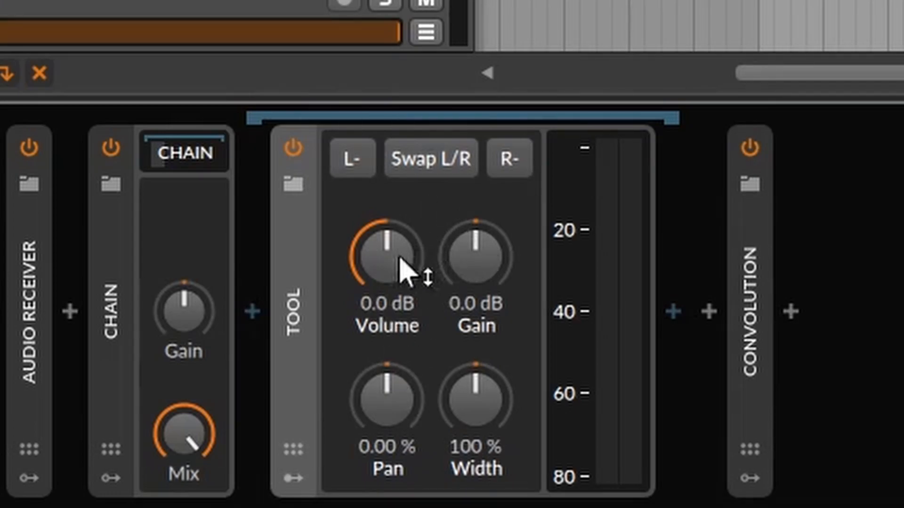
click(293, 478)
click(381, 191)
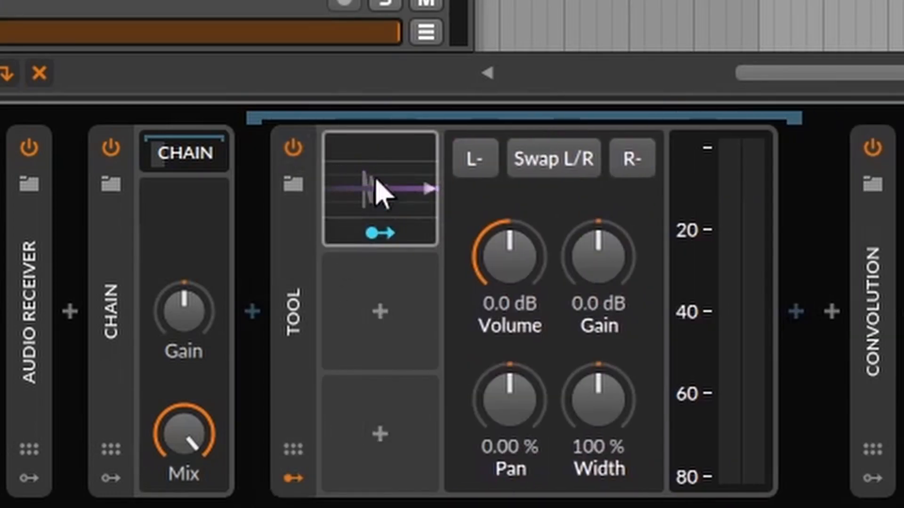
click(381, 191)
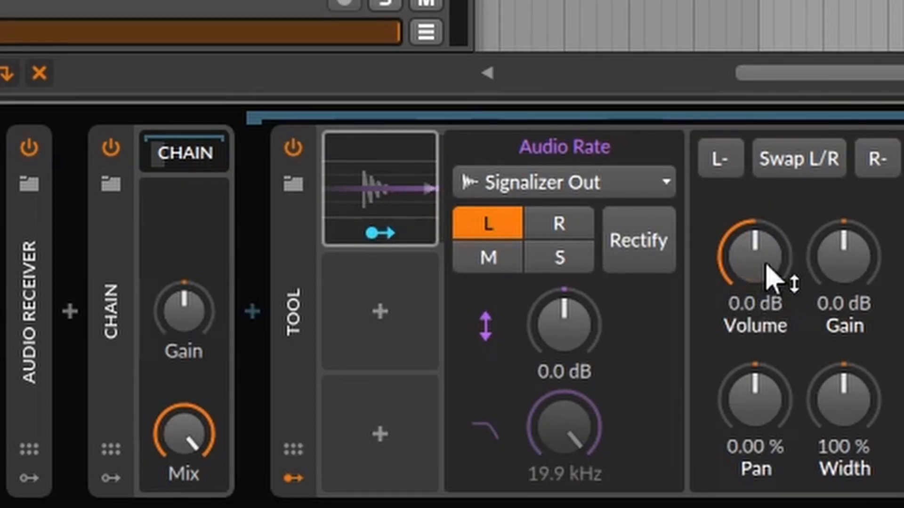
key(space)
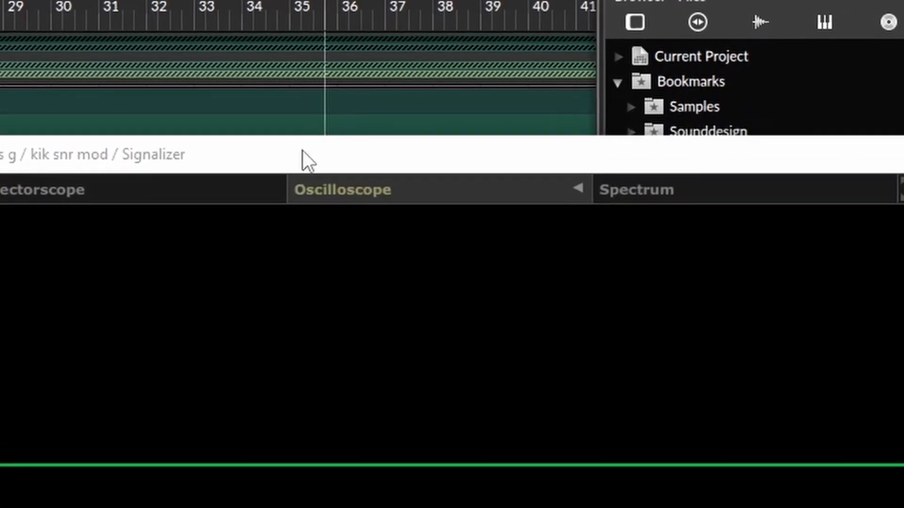
double_click(447, 135)
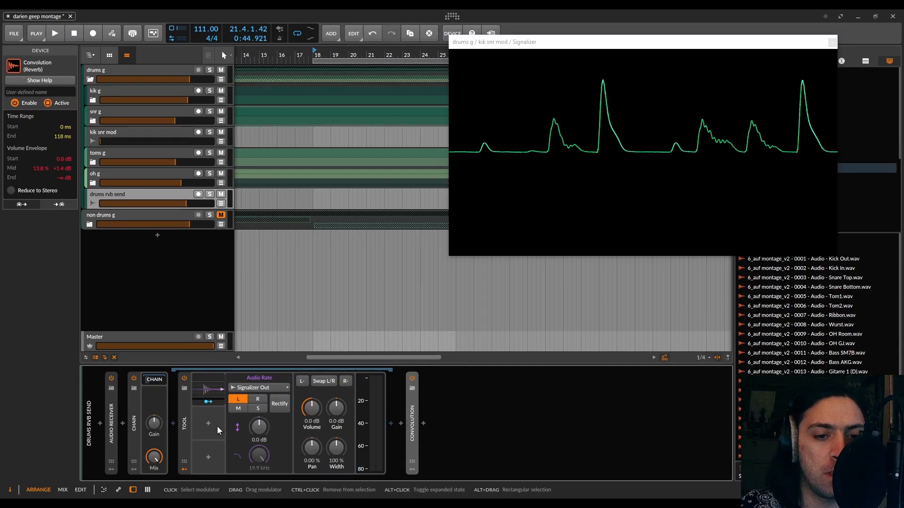
- Insert a Pro-C 2 compressor between Chain and Convolution on the drums rvb send track
click(401, 423)
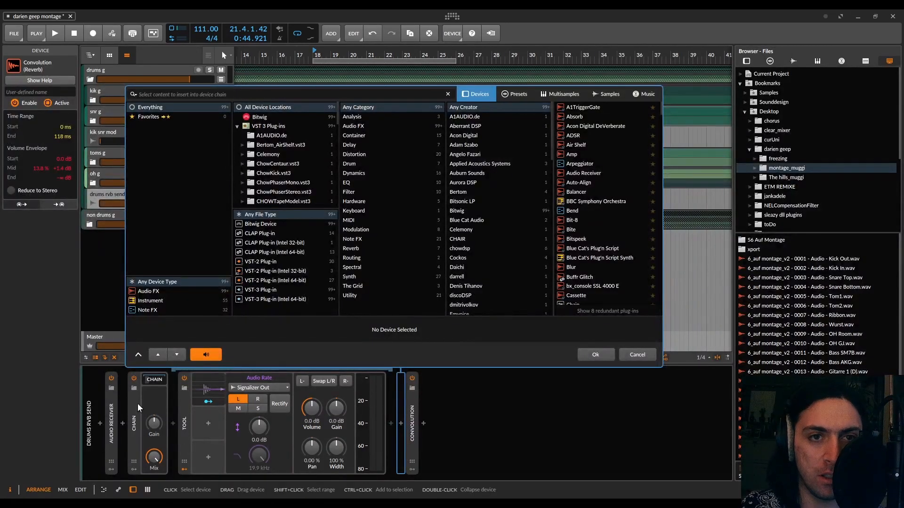
text(pro-c)
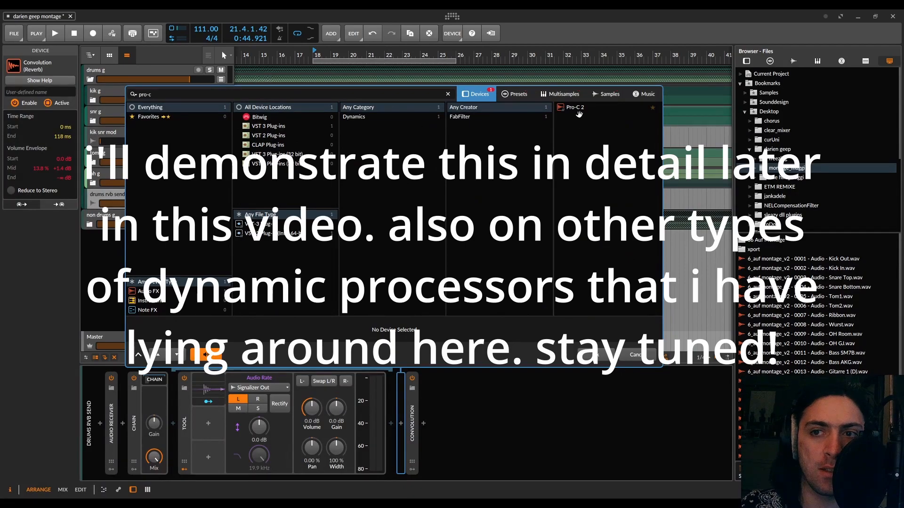
double_click(577, 109)
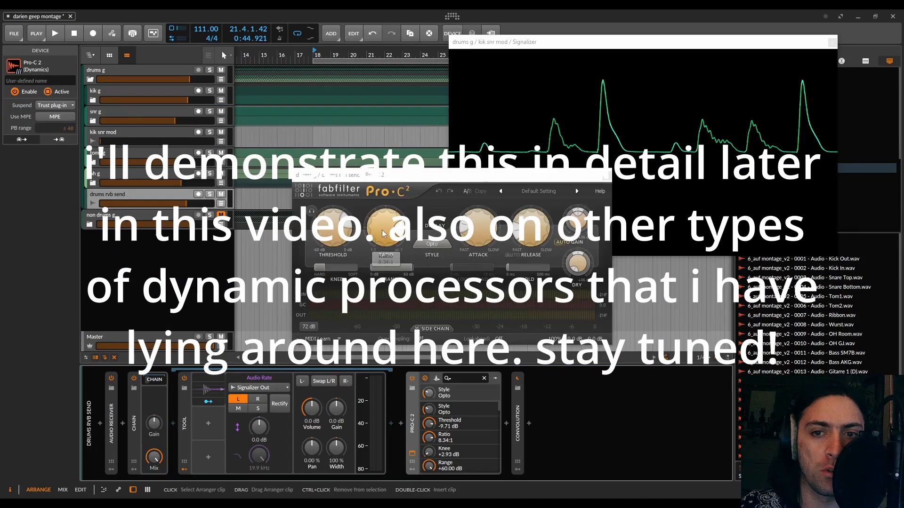
- Try Pro-C 2 with threshold -15.26 dB, ratio 100:1, release 357.7 ms and lookahead 8.88 ms, and delete the compressor
drag(383, 228, 383, 209)
drag(332, 243, 331, 256)
drag(490, 234, 488, 247)
drag(617, 215, 605, 202)
drag(767, 171, 787, 68)
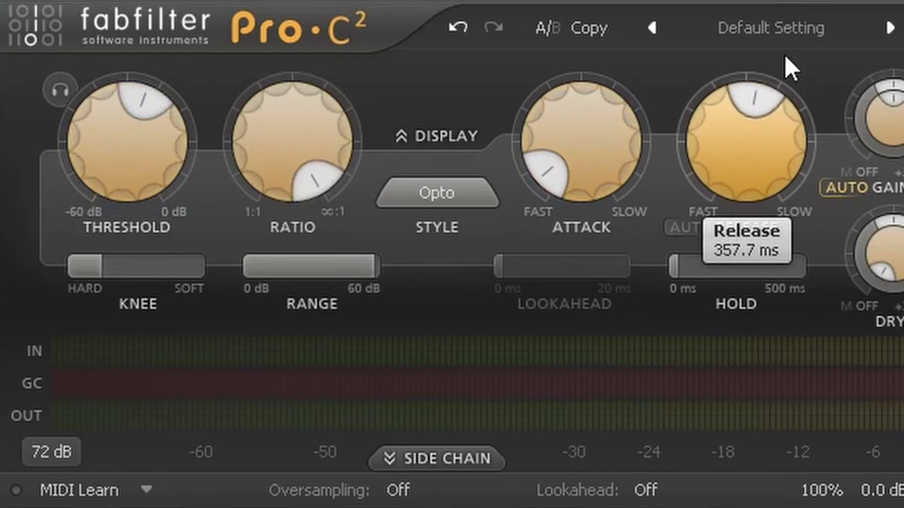
click(644, 493)
drag(531, 312, 753, 244)
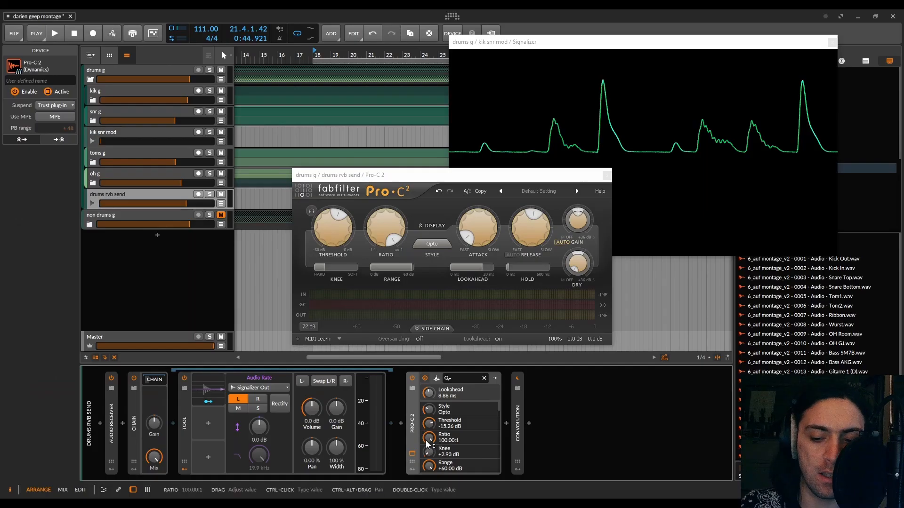
key(Delete)
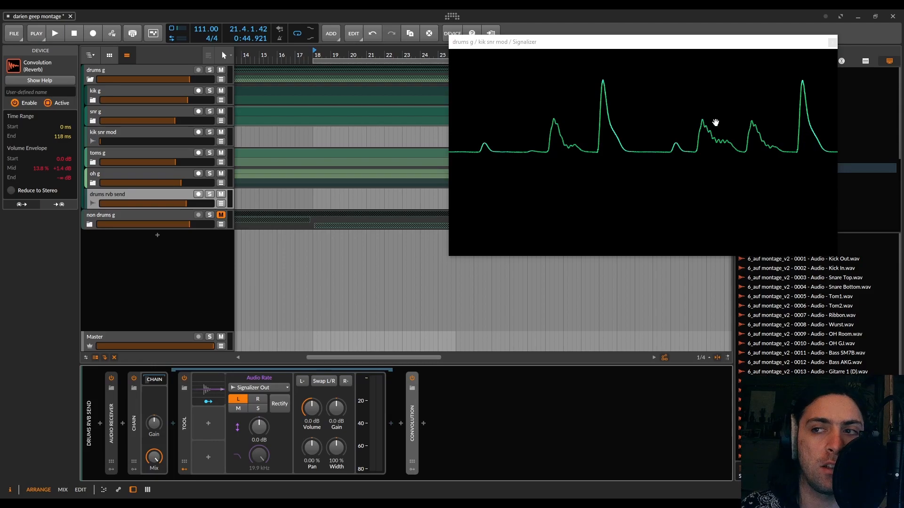
- Select the kik snr mod track to examine its device chain
click(129, 129)
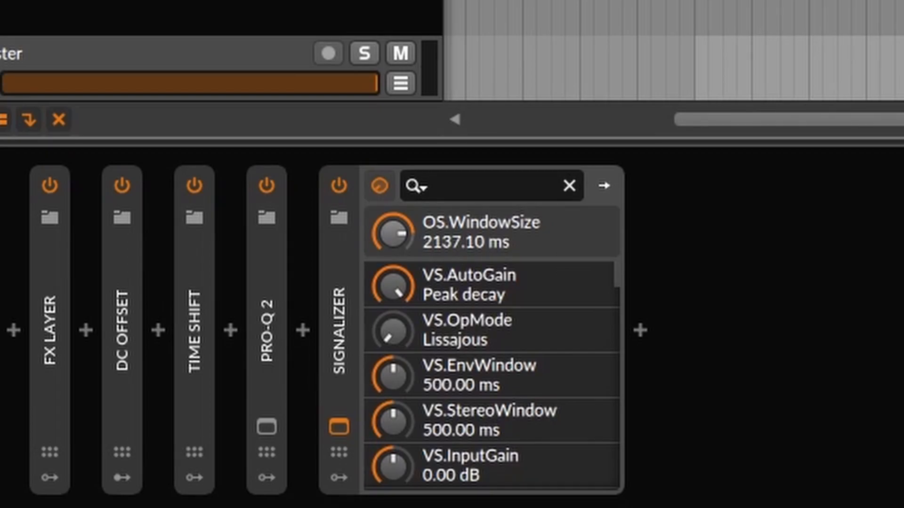
key(Down)
key(Up)
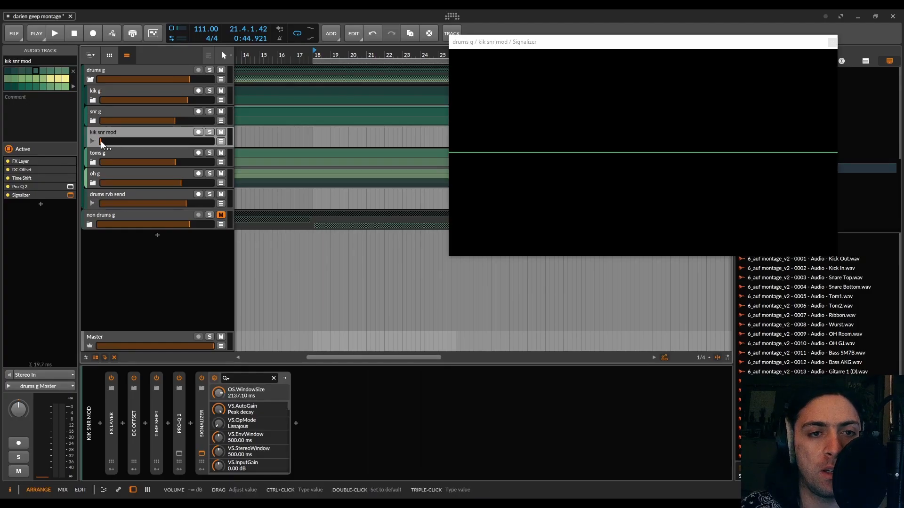
- Expand FX Layer on the kik snr mod track and examine its kick and snr layers
drag(101, 141, 100, 140)
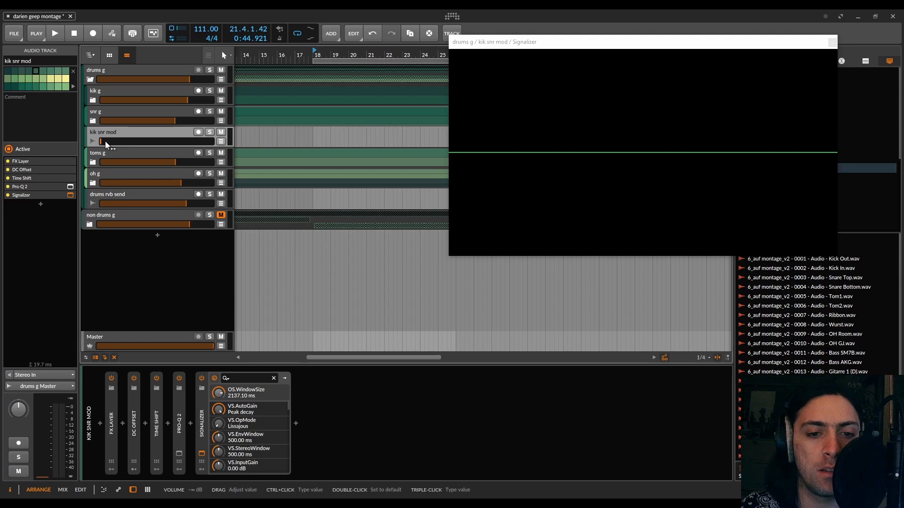
double_click(112, 409)
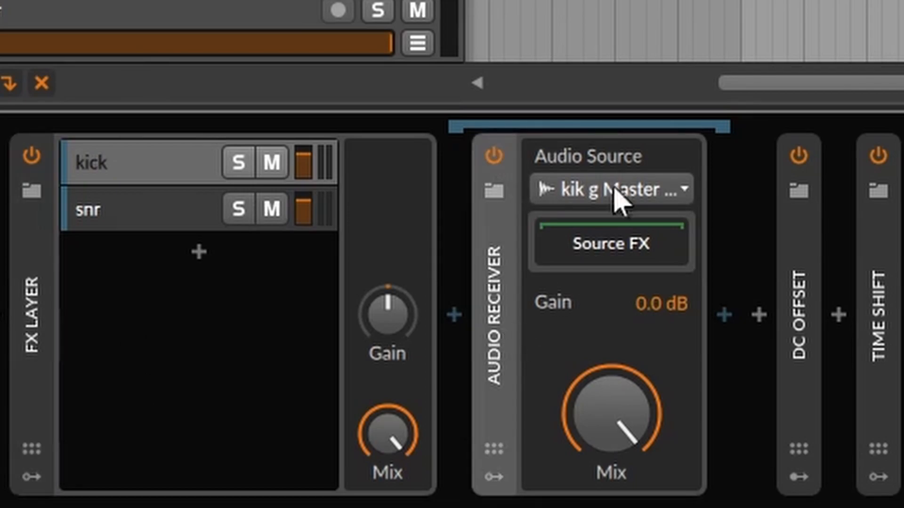
click(31, 306)
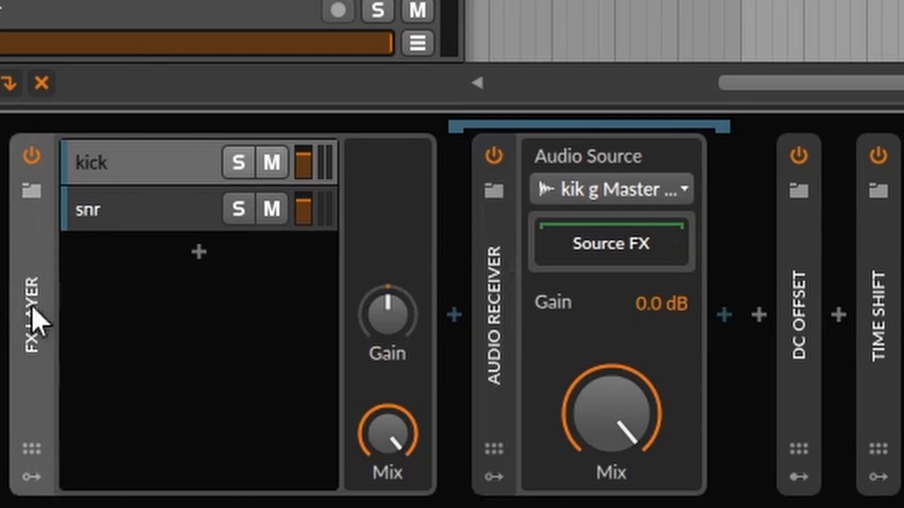
click(166, 217)
click(159, 172)
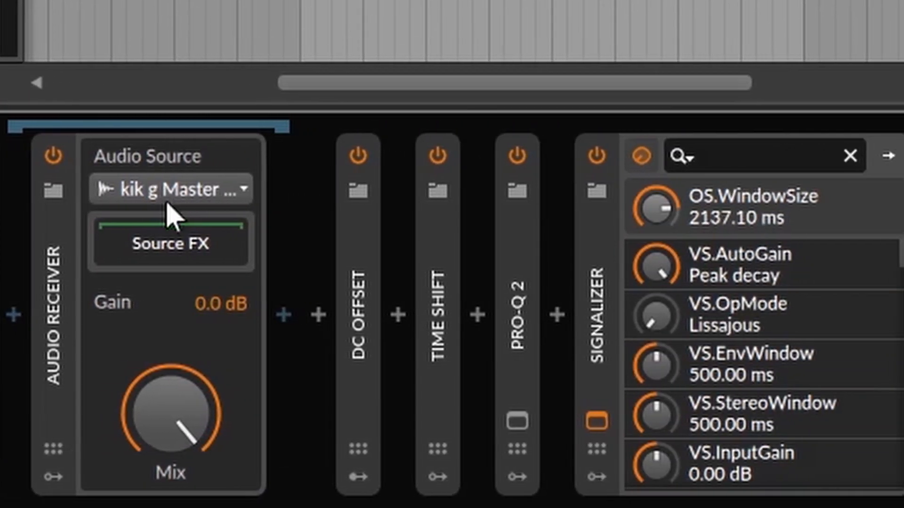
- Choose kik g Master (PRE) as the audio source of the kick layer's Audio Receiver
click(491, 209)
mouse_move(564, 311)
mouse_move(193, 307)
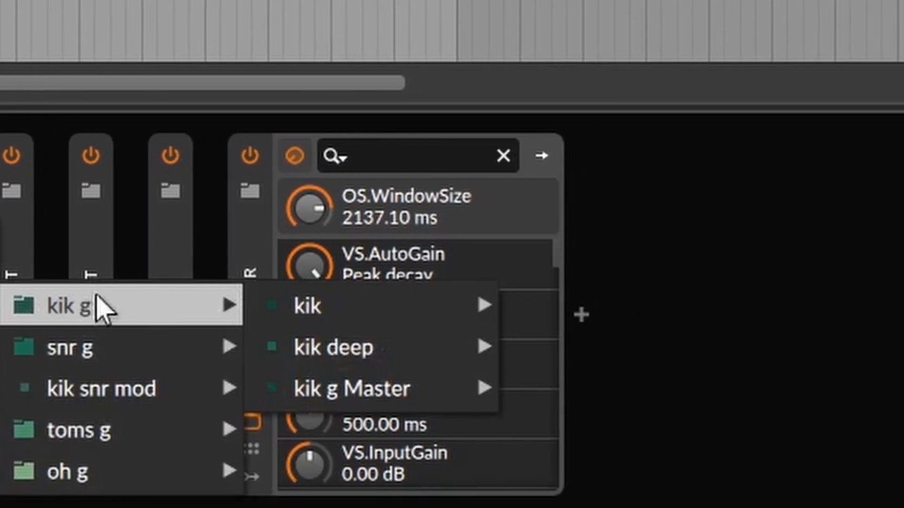
mouse_move(172, 402)
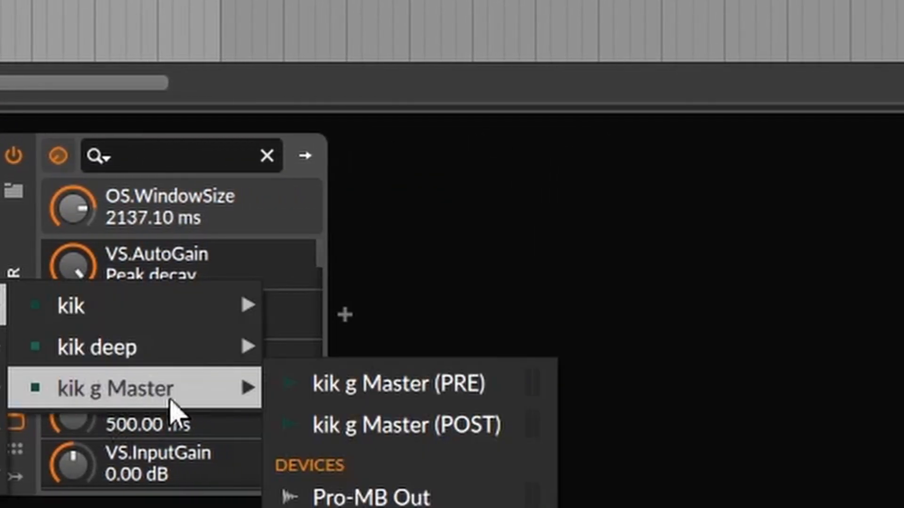
click(382, 391)
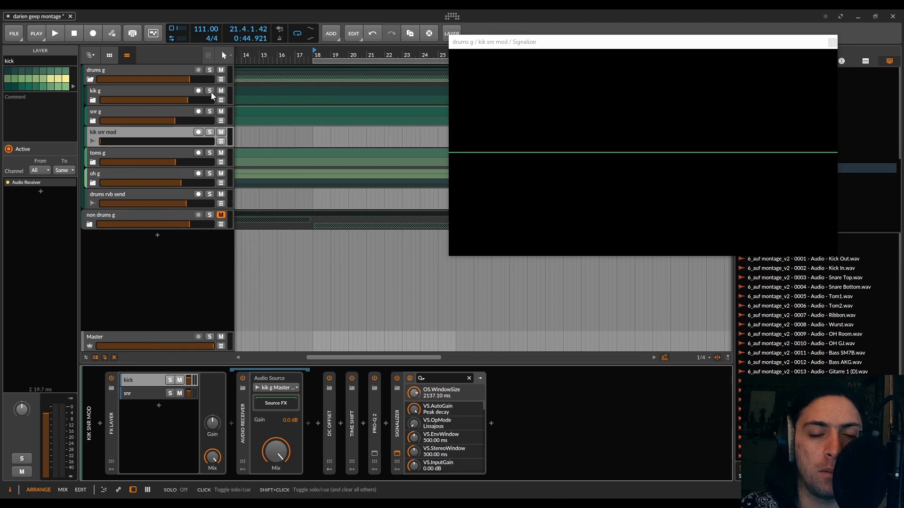
- Solo the drums rvb send track, play the loop to hear the ducked reverb alone, and clear the solo
click(95, 133)
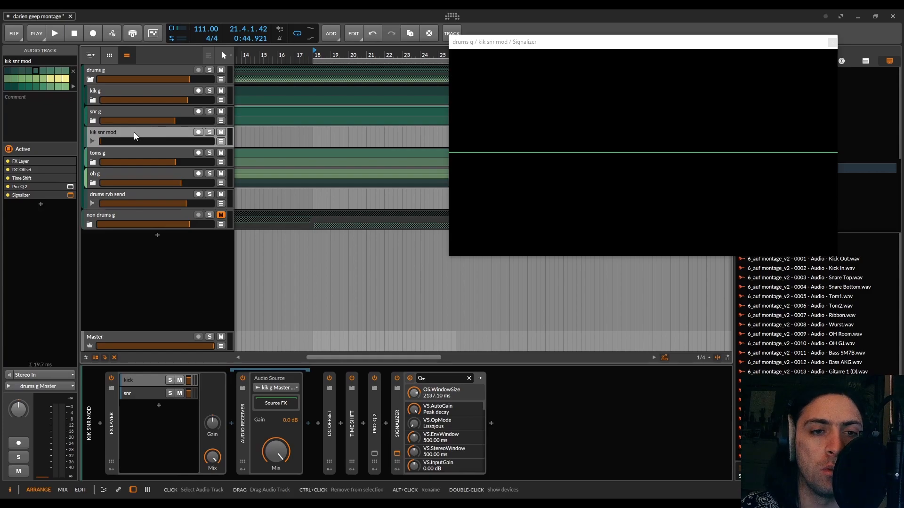
click(135, 194)
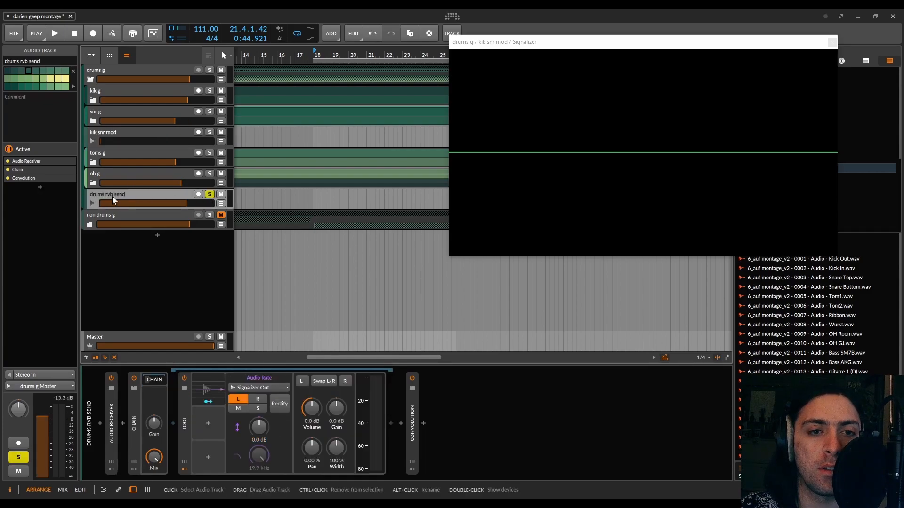
key(space)
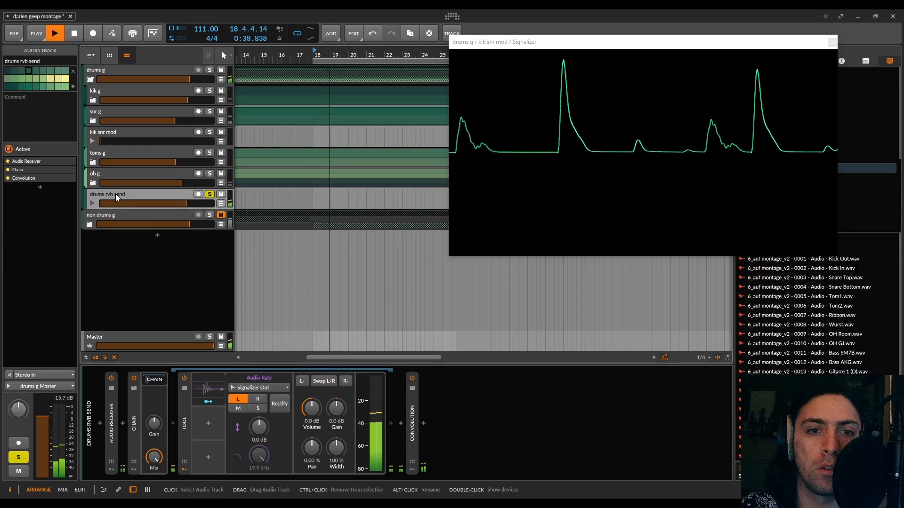
key(space)
click(208, 194)
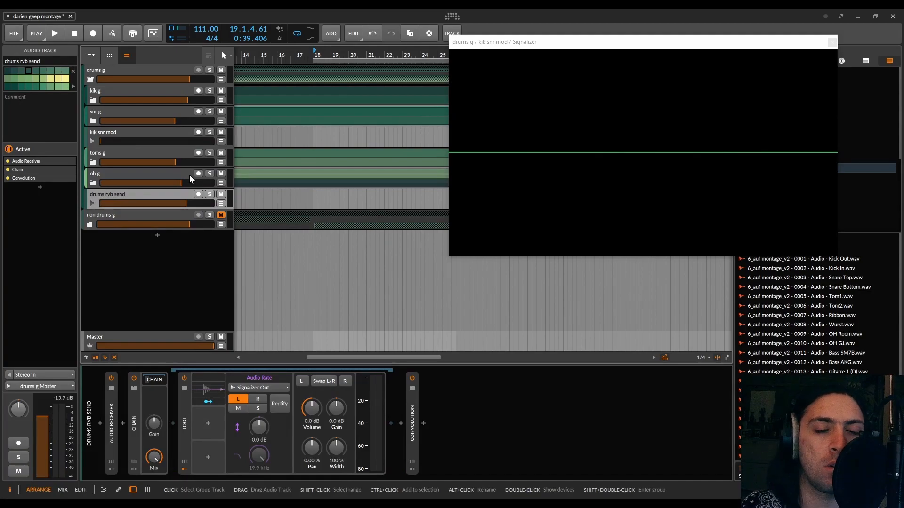
- Collapse FX Layer on kik snr mod and expand DC Offset to show its Audio Sidechain modulator
click(113, 133)
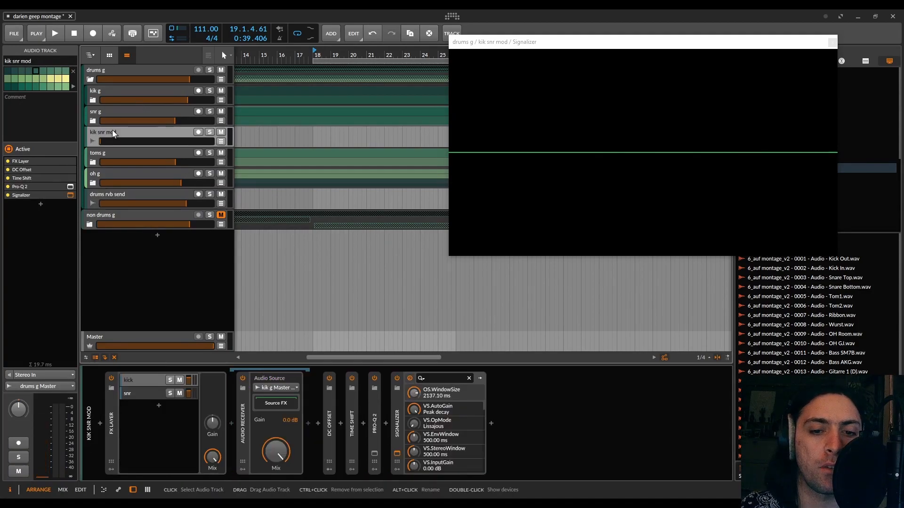
double_click(111, 424)
double_click(133, 427)
click(135, 469)
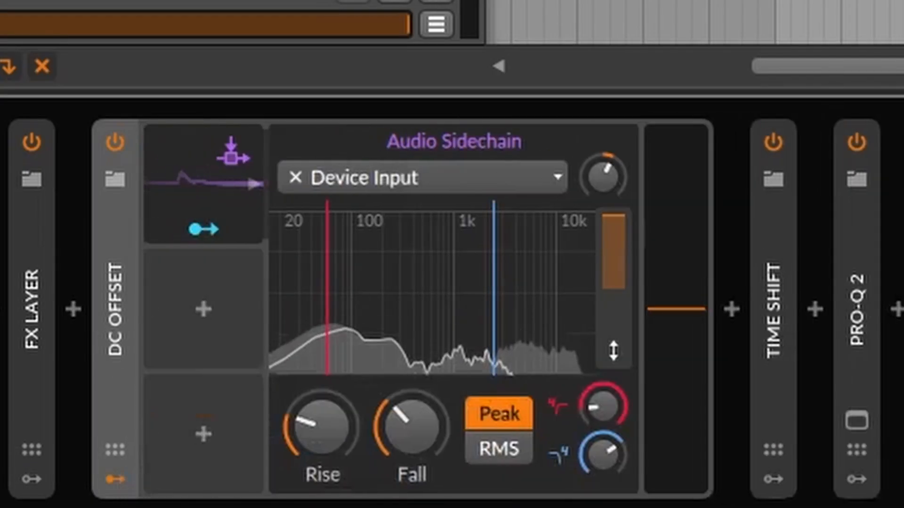
double_click(197, 158)
double_click(197, 157)
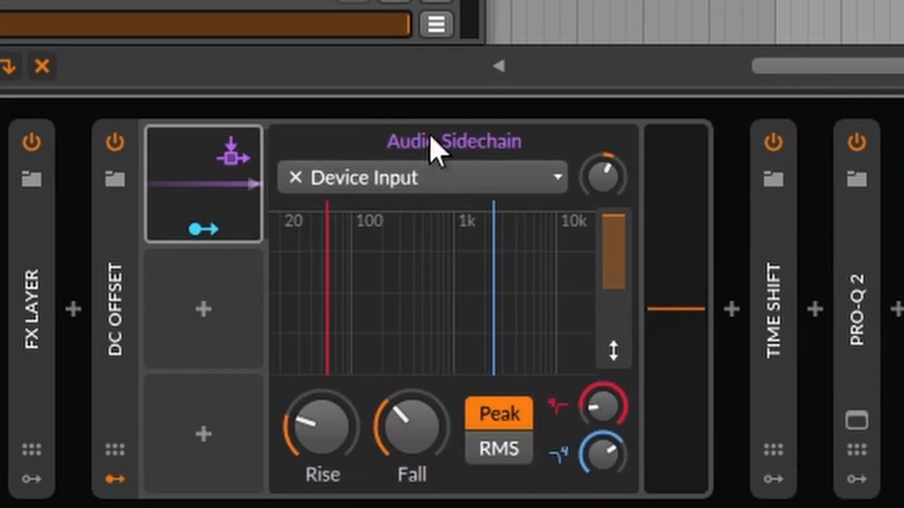
- Try adding a second modulator to DC Offset below Audio Sidechain, and delete it
click(203, 306)
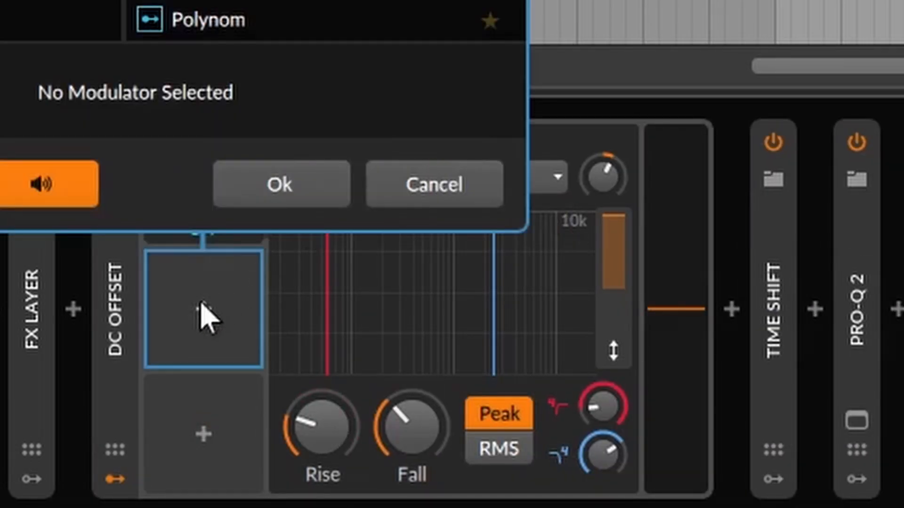
key(Return)
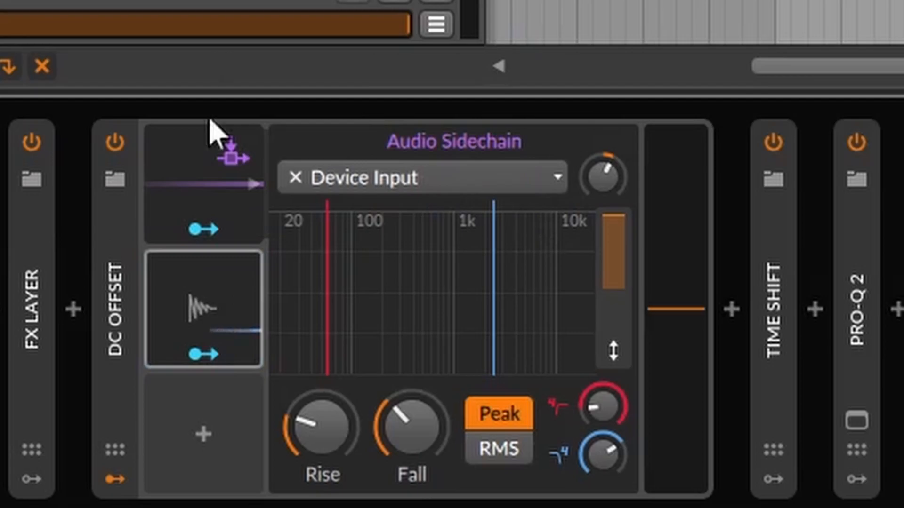
double_click(212, 305)
double_click(212, 305)
key(Delete)
- Examine the Audio Sidechain signal in the Signalizer and Pro-Q 2's filter curve during playback, and close Pro-Q 2
double_click(209, 185)
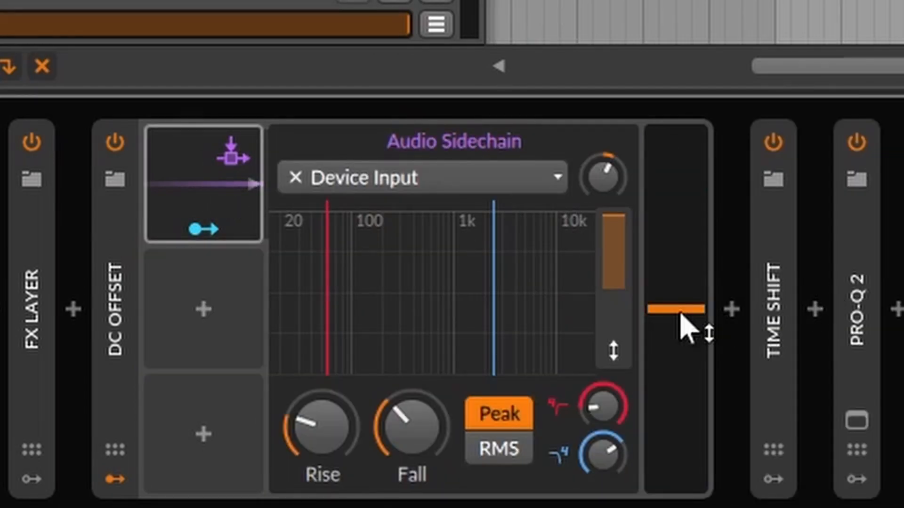
scroll(711, 325, right, 5)
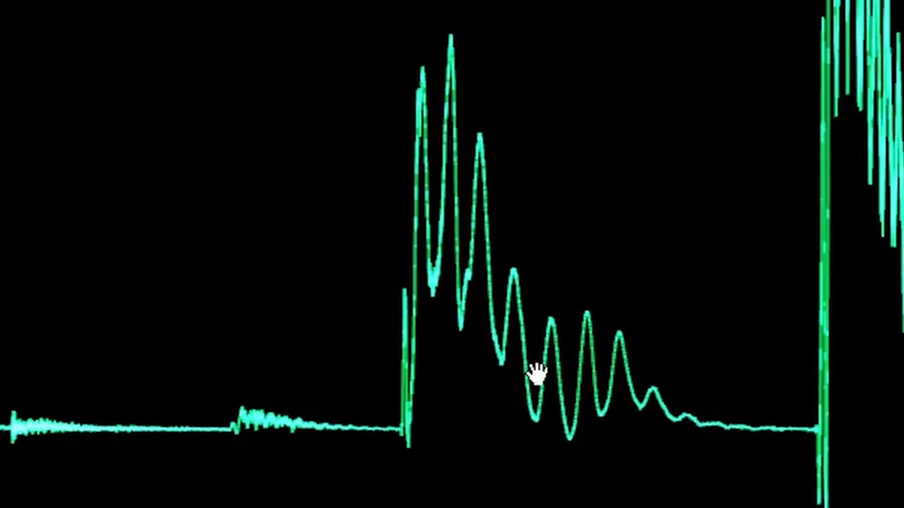
drag(530, 356, 3, 506)
scroll(164, 343, down, 5)
scroll(156, 340, down, 5)
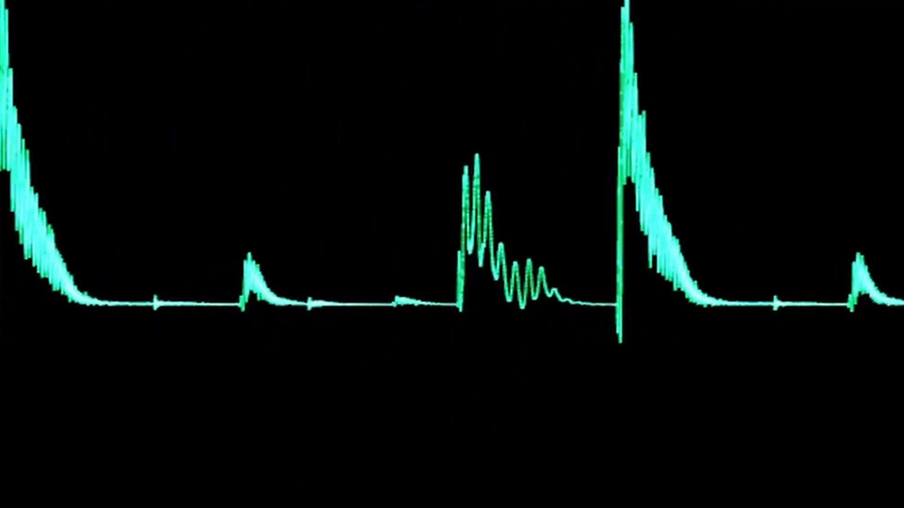
drag(598, 264, 1, 117)
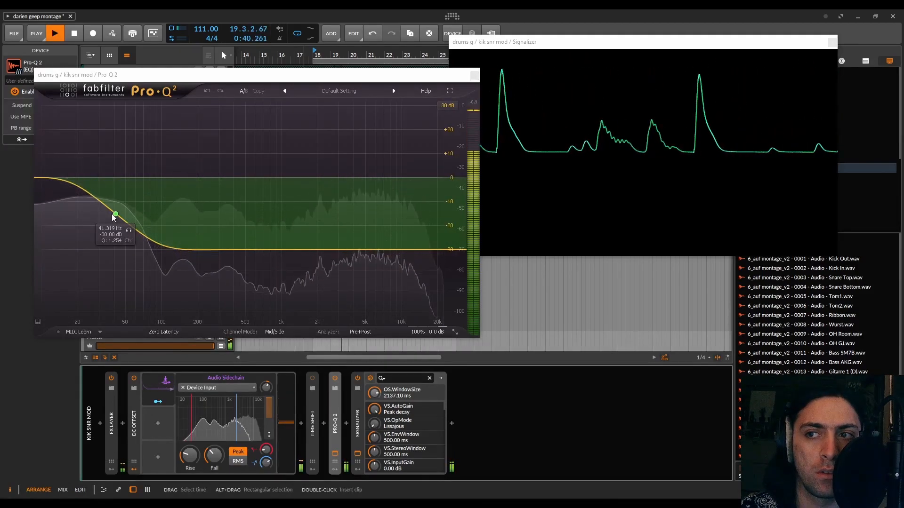
click(475, 75)
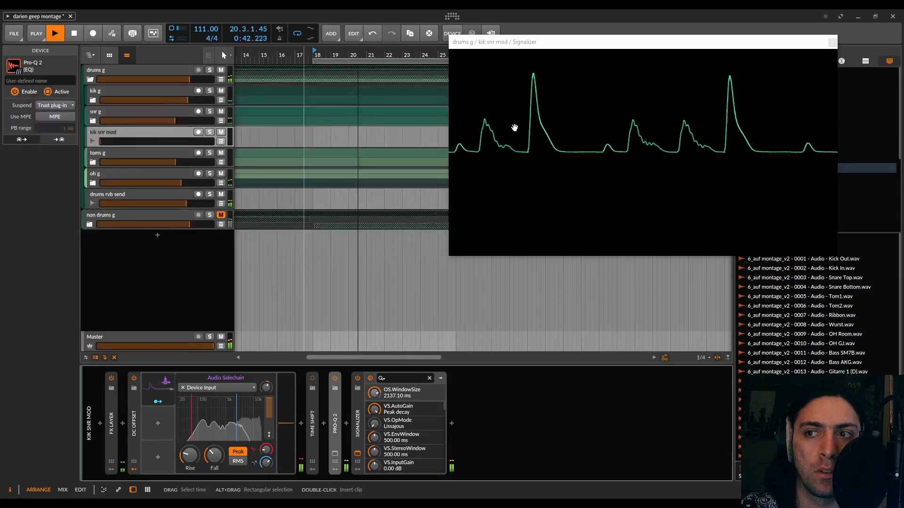
key(space)
- Solo drums rvb send and play the loop to hear the reverb ducking with Time Shift disabled
mouse_move(512, 81)
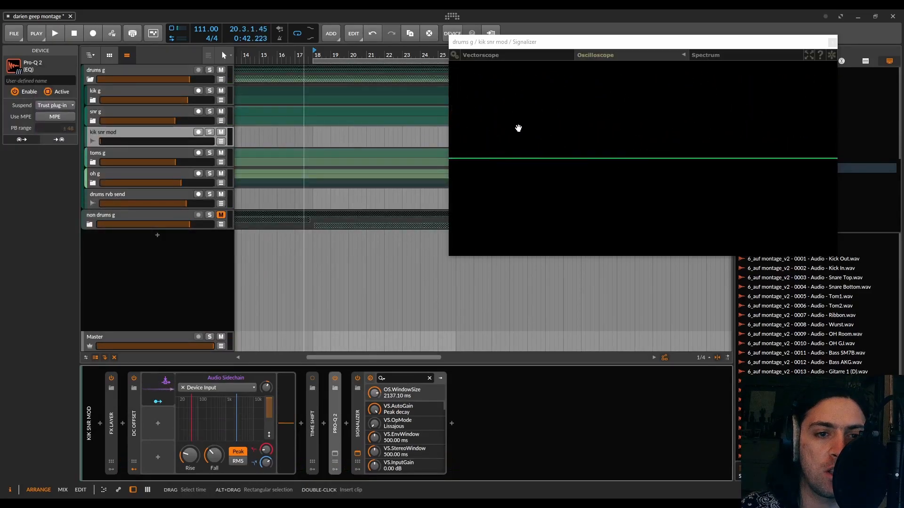
click(151, 195)
key(space)
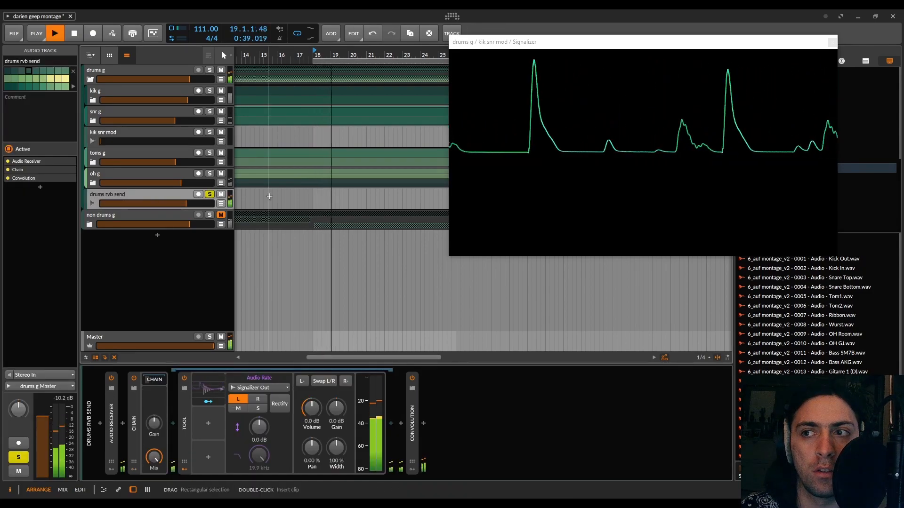
key(space)
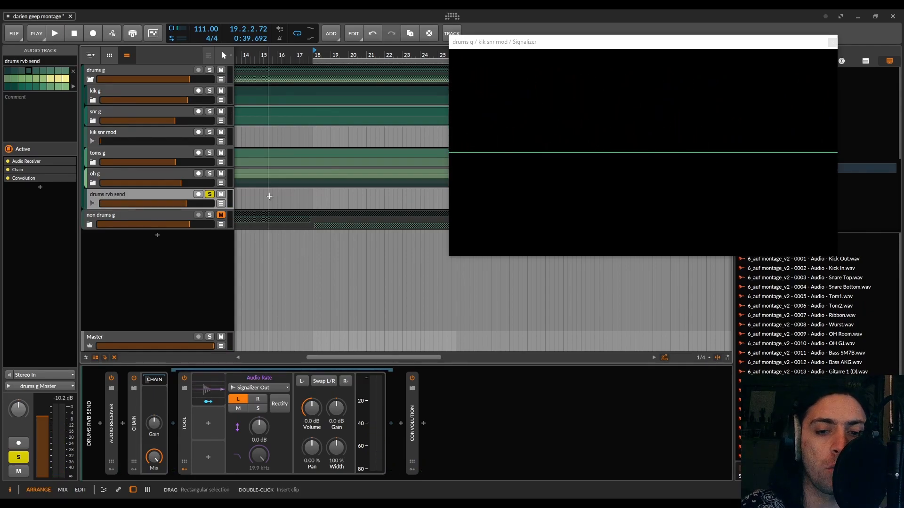
- Enable Time Shift at -19.7 ms on kik snr mod and compare it bypassed and active during playback
click(100, 135)
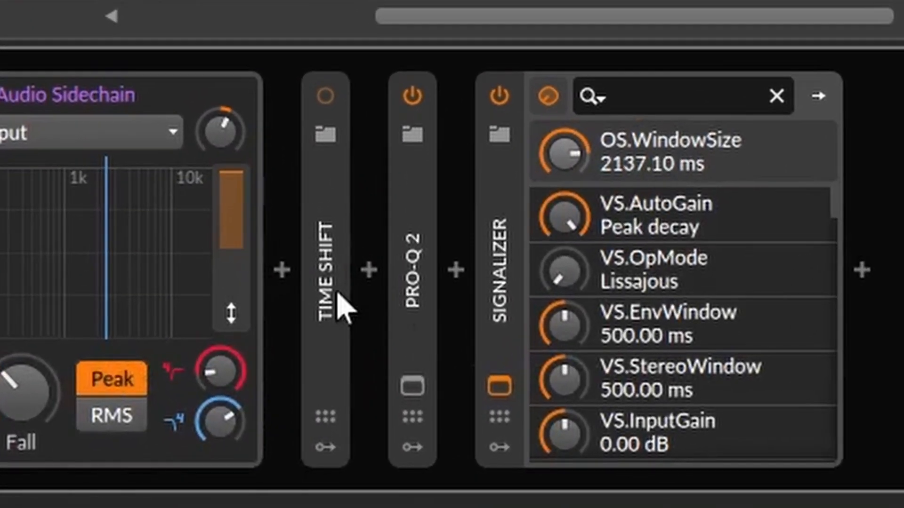
click(352, 345)
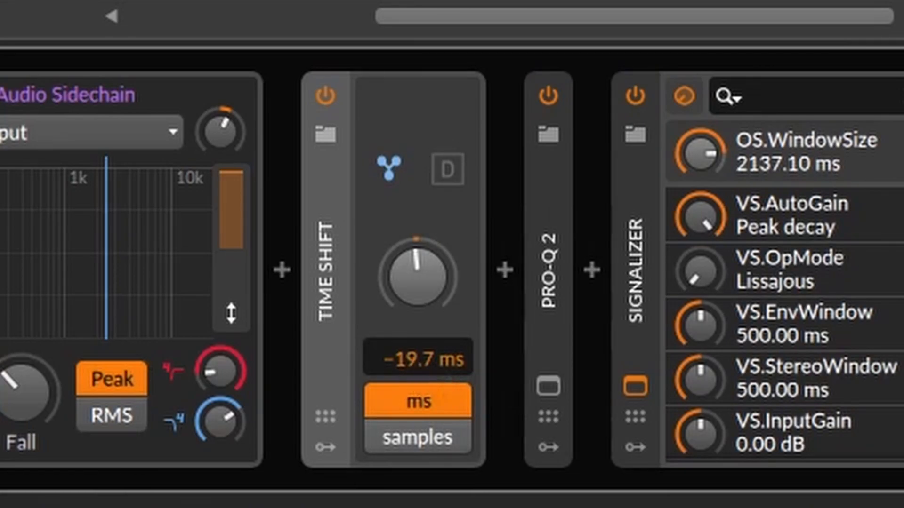
key(space)
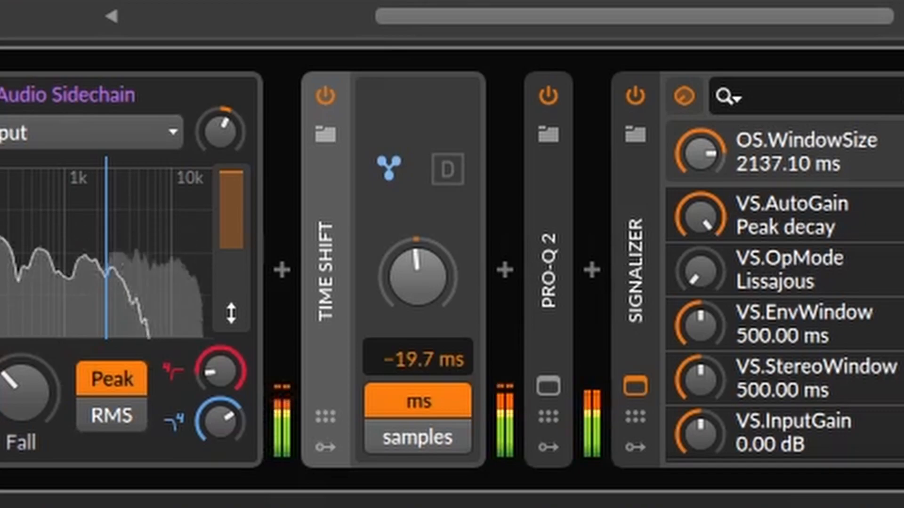
click(326, 96)
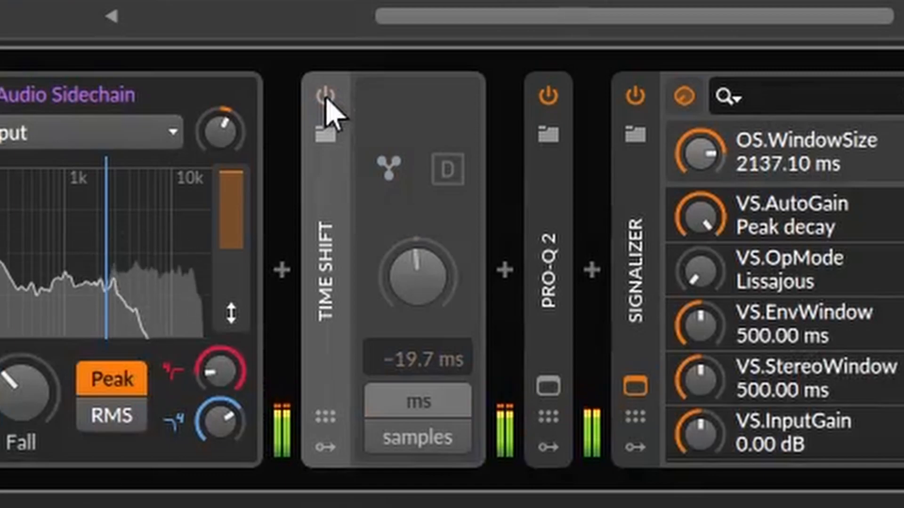
click(325, 97)
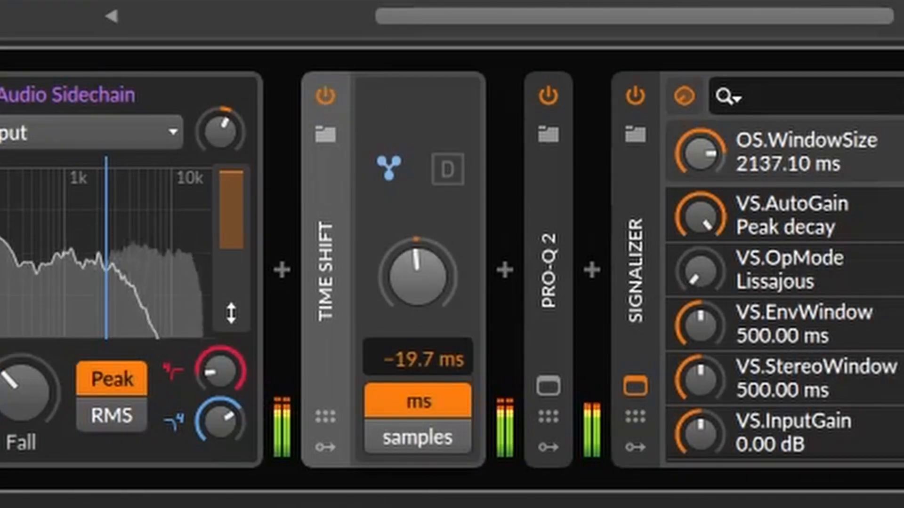
key(space)
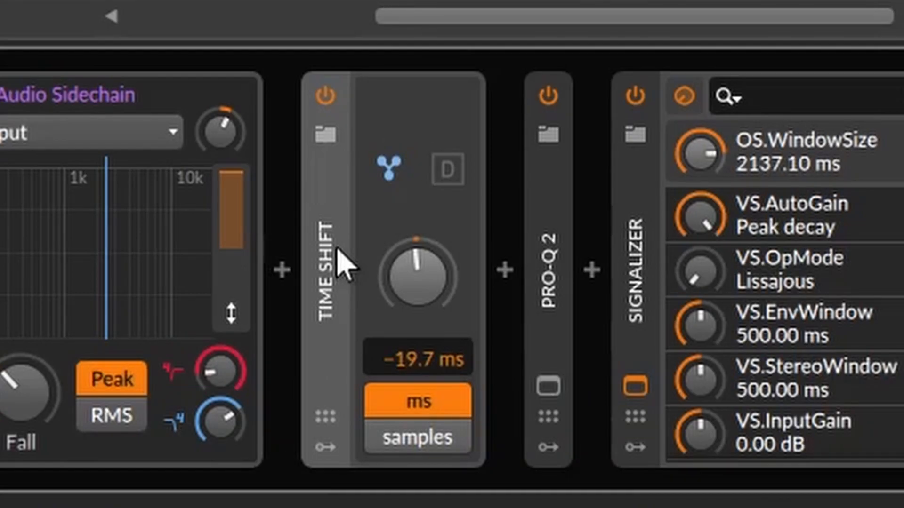
- Collapse the Time Shift, Signalizer and DC Offset devices in the kik snr mod chain
double_click(337, 249)
double_click(502, 264)
click(134, 419)
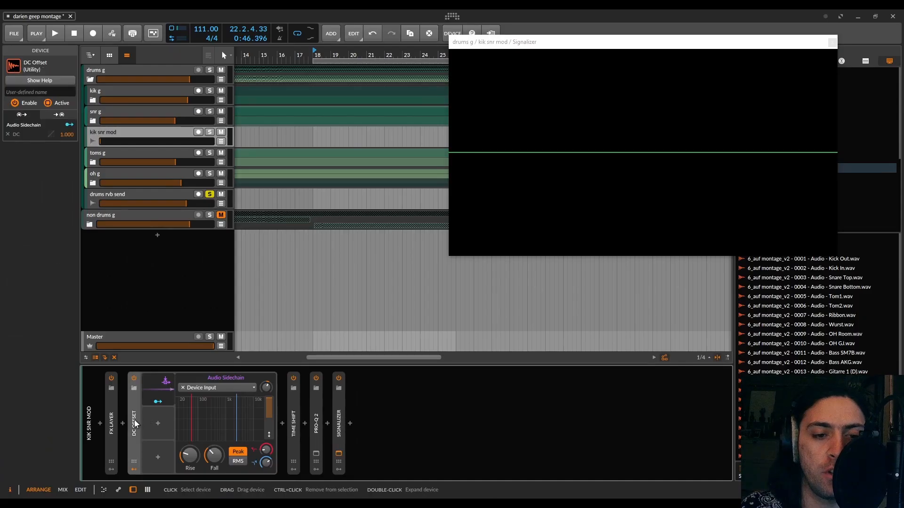
double_click(134, 469)
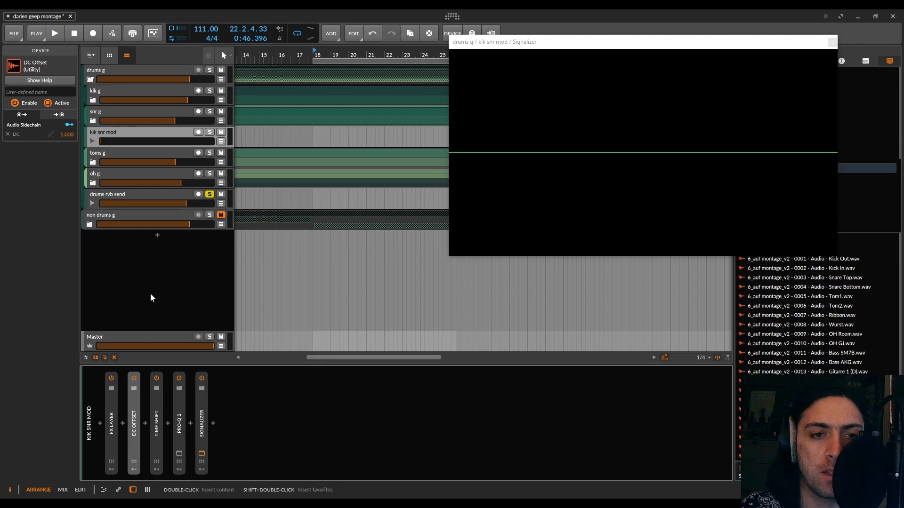
- Clear the solo on drums rvb send and play the loop to hear the ducked reverb within the full drums
click(179, 197)
click(209, 195)
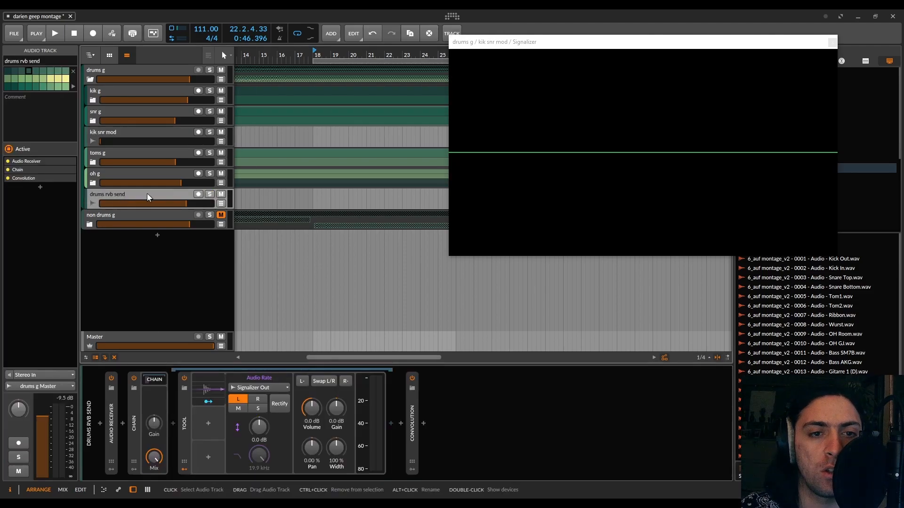
key(space)
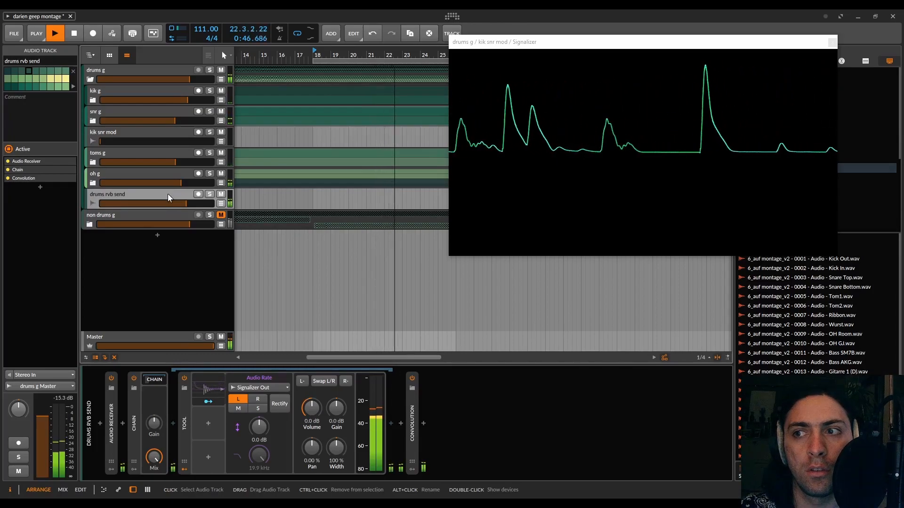
key(space)
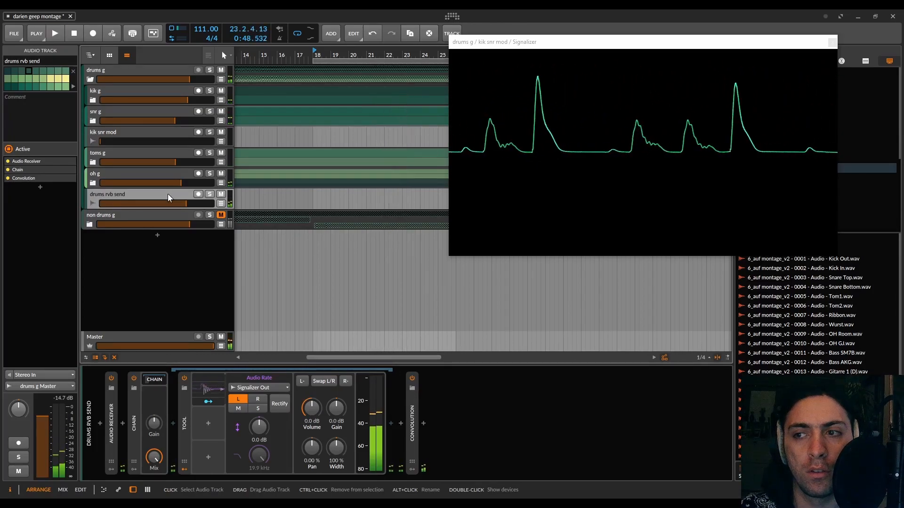
- Lower the Mix of the Chain on drums rvb send to 0 %, raise it to about 79.5 %, and collapse the device
click(154, 456)
click(183, 409)
click(136, 417)
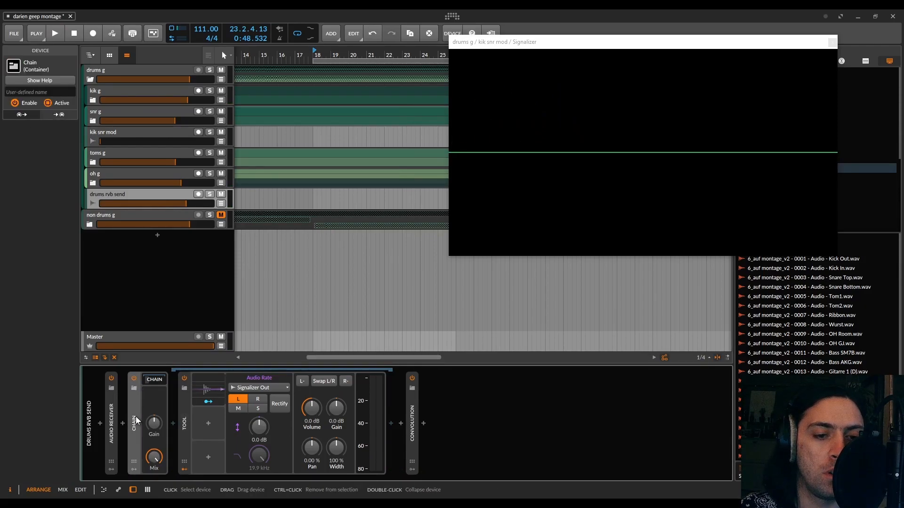
drag(147, 454, 146, 506)
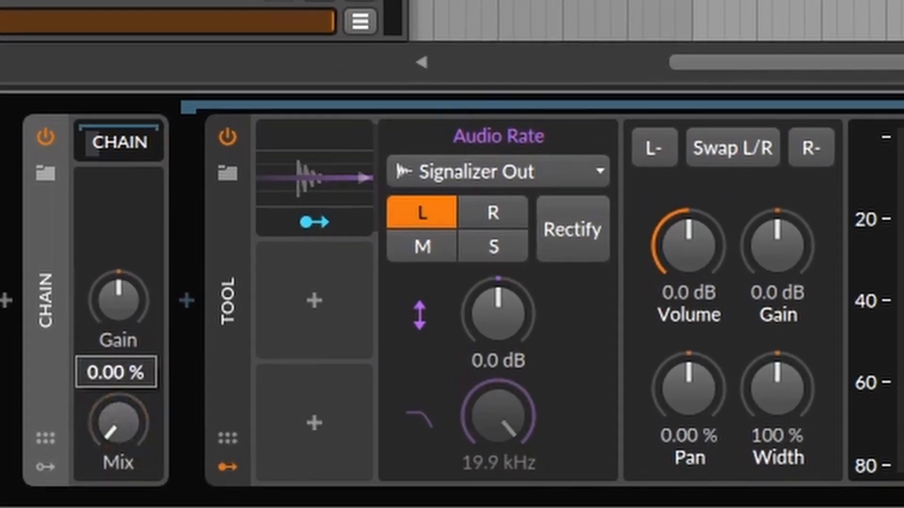
mouse_move(114, 481)
mouse_down()
mouse_move(113, 417)
mouse_move(118, 475)
mouse_up()
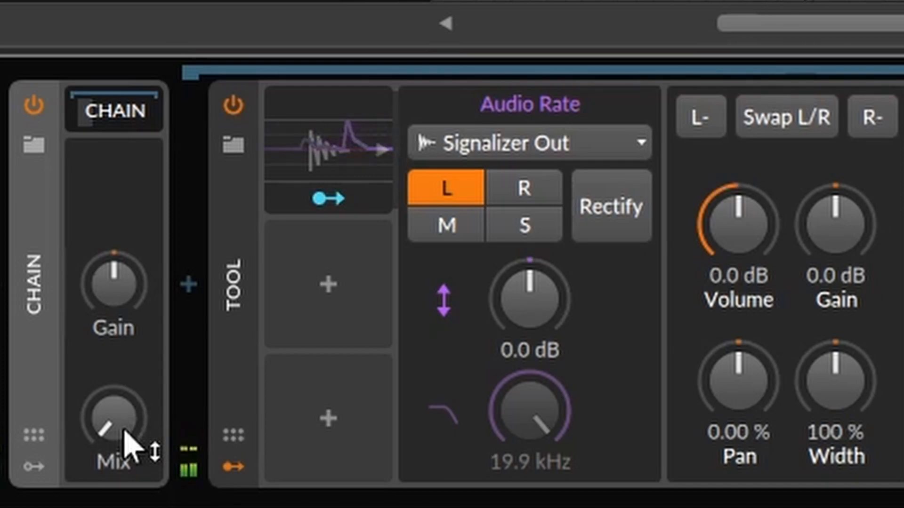
drag(124, 448, 125, 438)
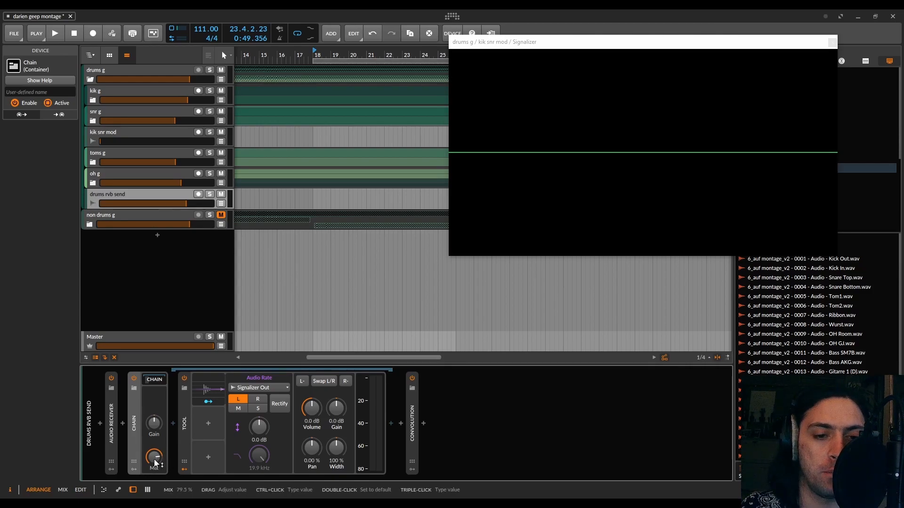
double_click(137, 439)
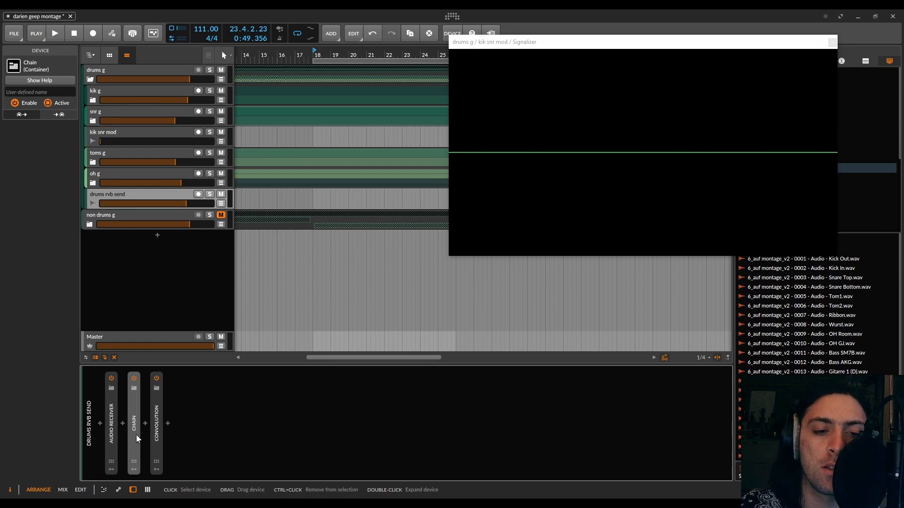
- Deactivate the Chain and insert Pro-C 2 after it on drums rvb send with its ratio at 100:1
click(145, 423)
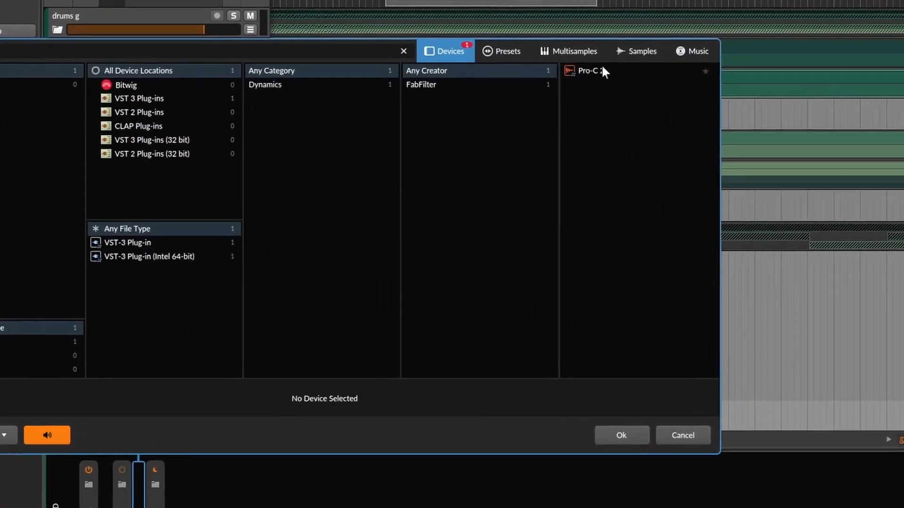
double_click(520, 89)
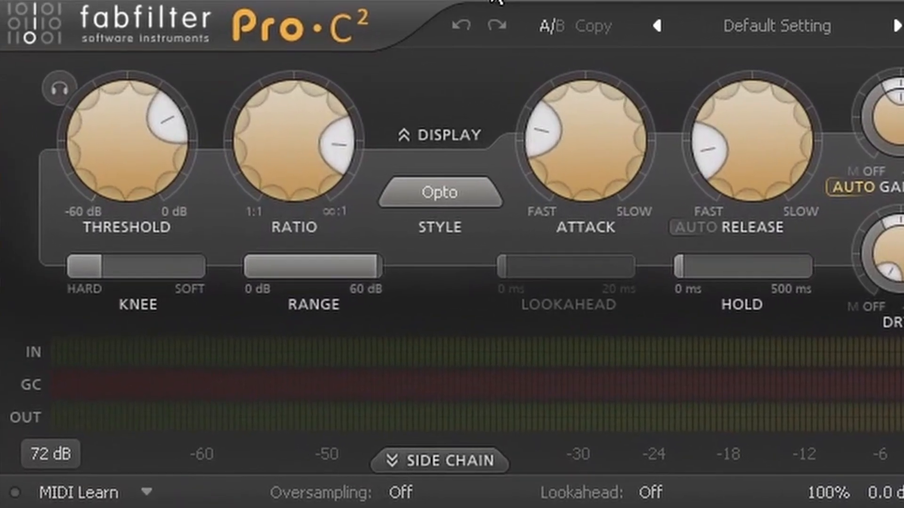
mouse_move(317, 152)
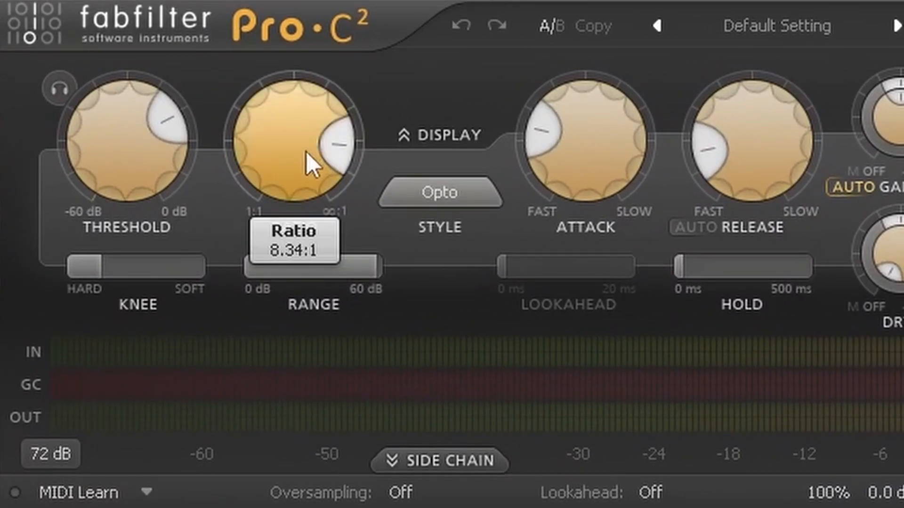
- Play the loop with drums rvb send soloed while lowering the threshold and lengthening the release in Pro-C 2
key(space)
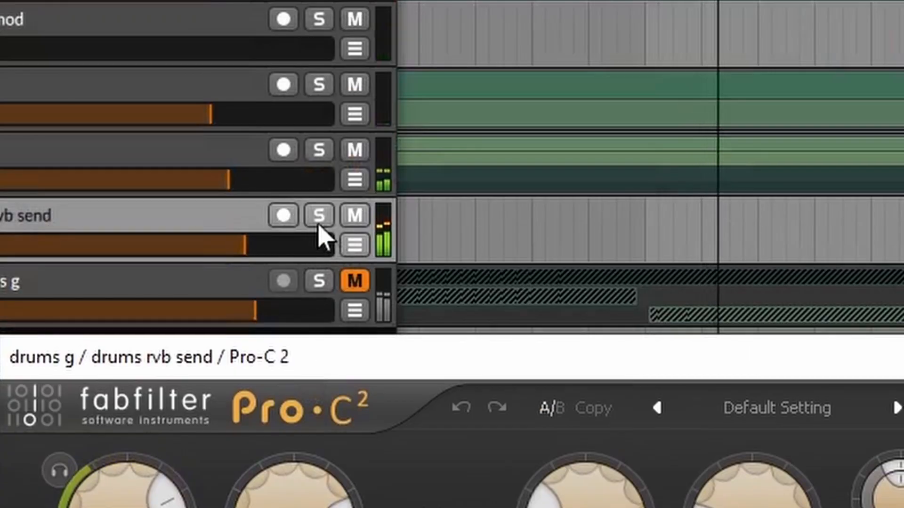
click(317, 214)
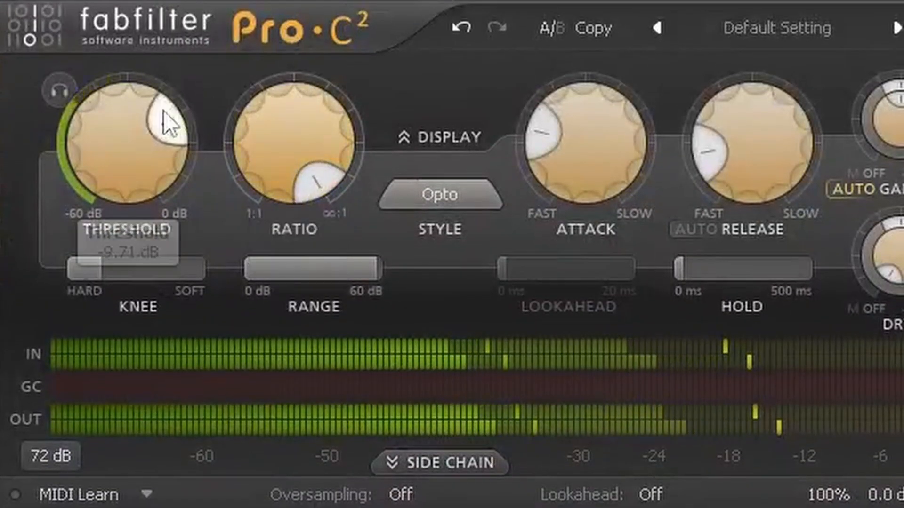
drag(162, 322, 94, 440)
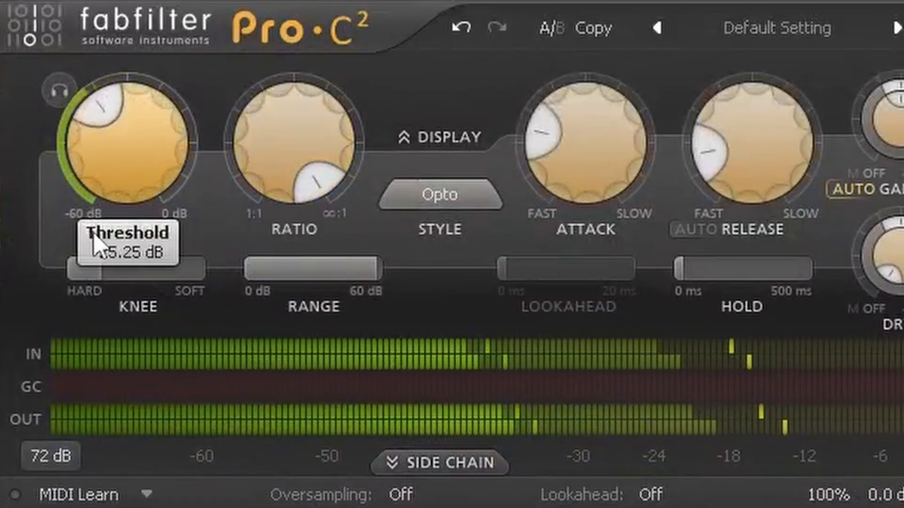
drag(91, 231, 100, 246)
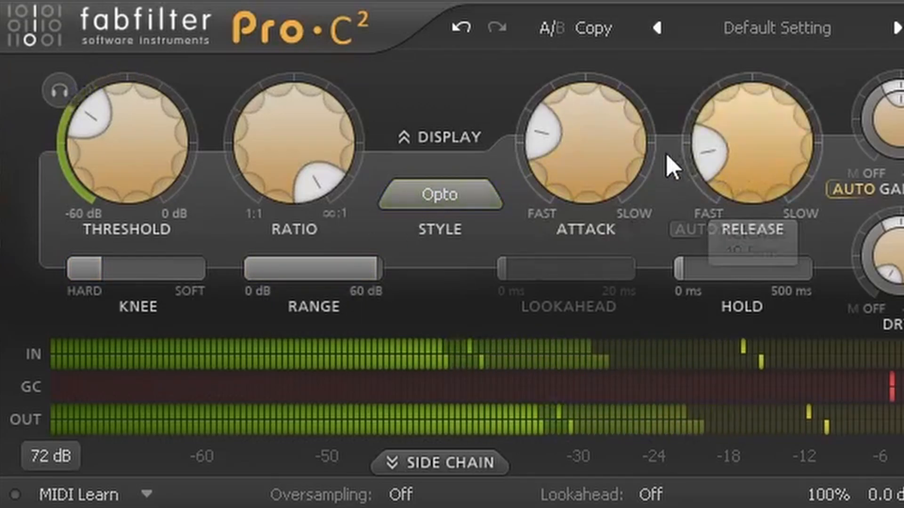
drag(759, 133, 759, 94)
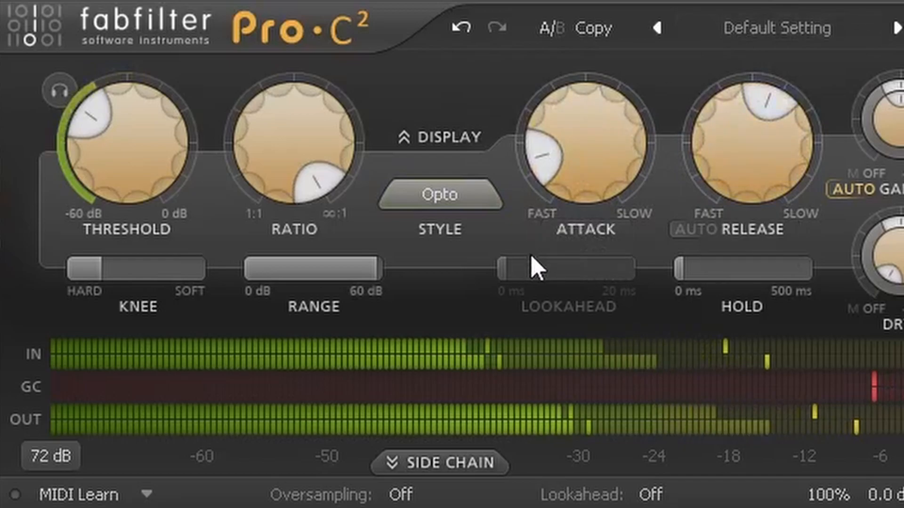
- Enable lookahead in Pro-C 2 at about 7 ms, with about 0.71 ms attack and a longer release
click(622, 482)
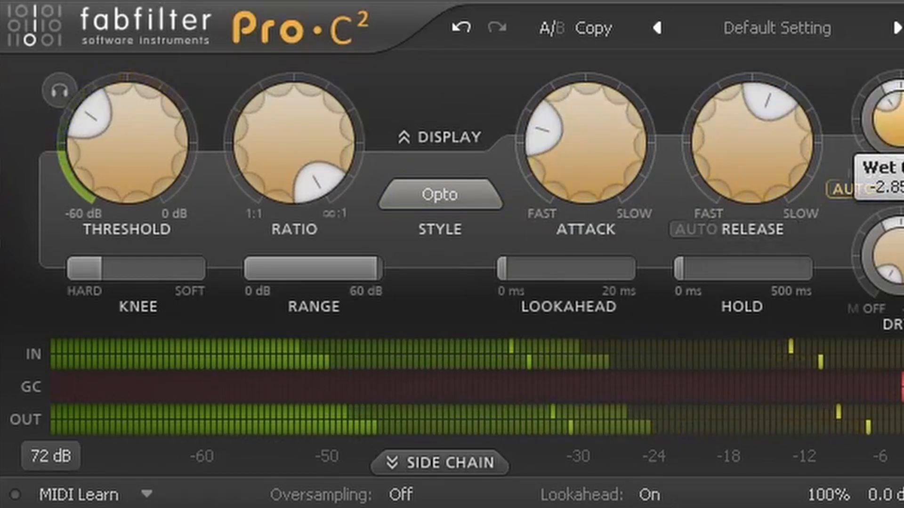
drag(573, 171, 577, 211)
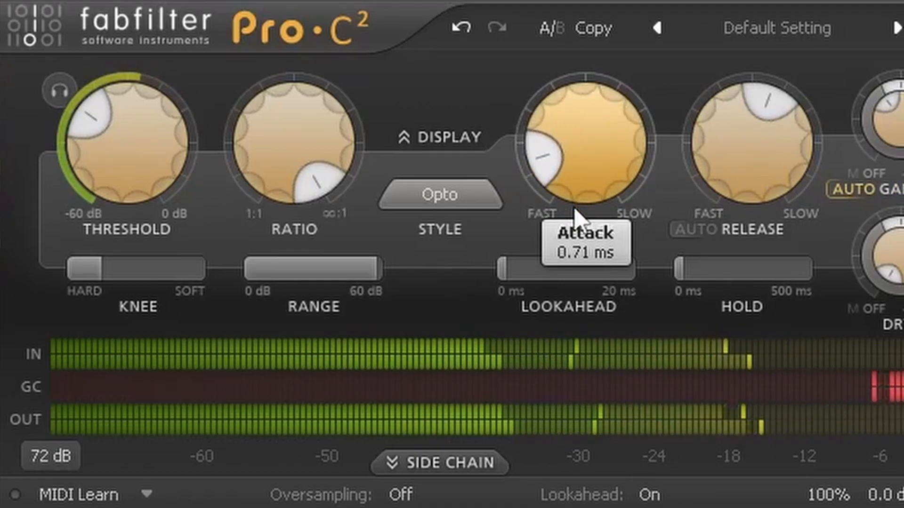
drag(498, 284, 784, 274)
drag(750, 181, 745, 73)
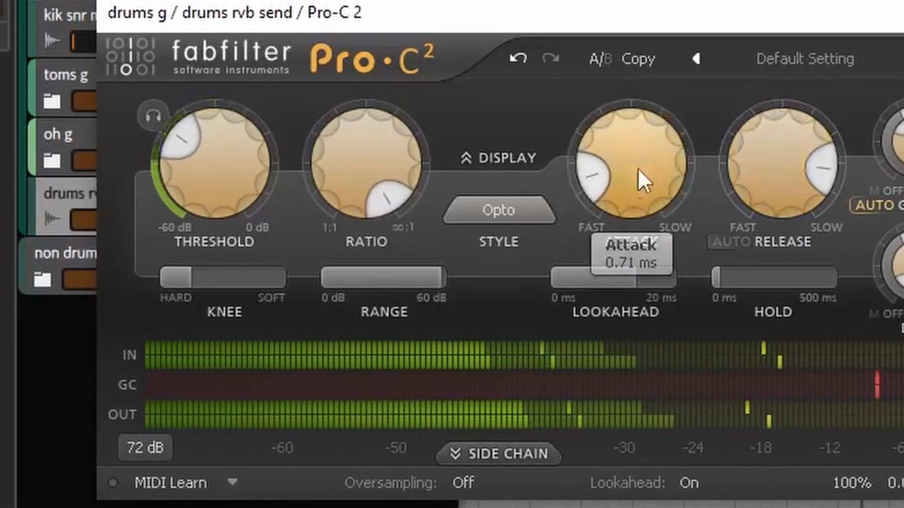
drag(636, 180, 634, 173)
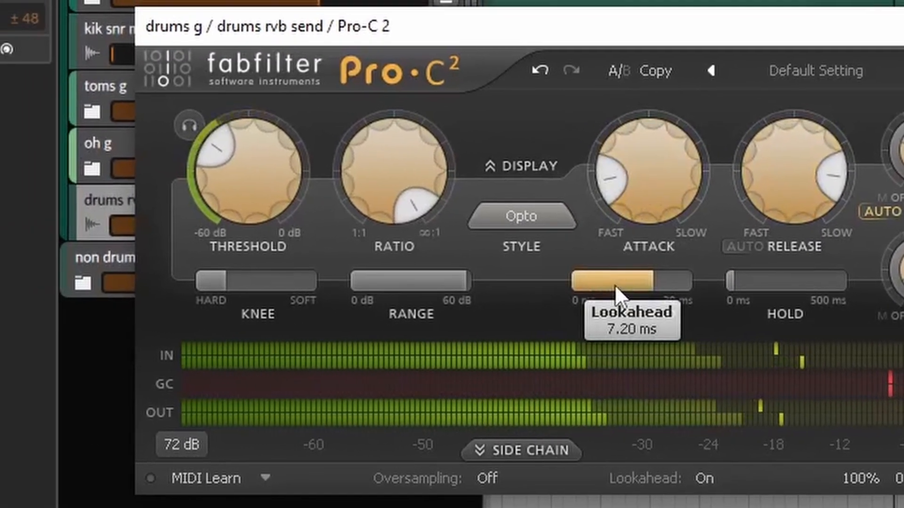
drag(607, 281, 612, 281)
drag(295, 196, 326, 215)
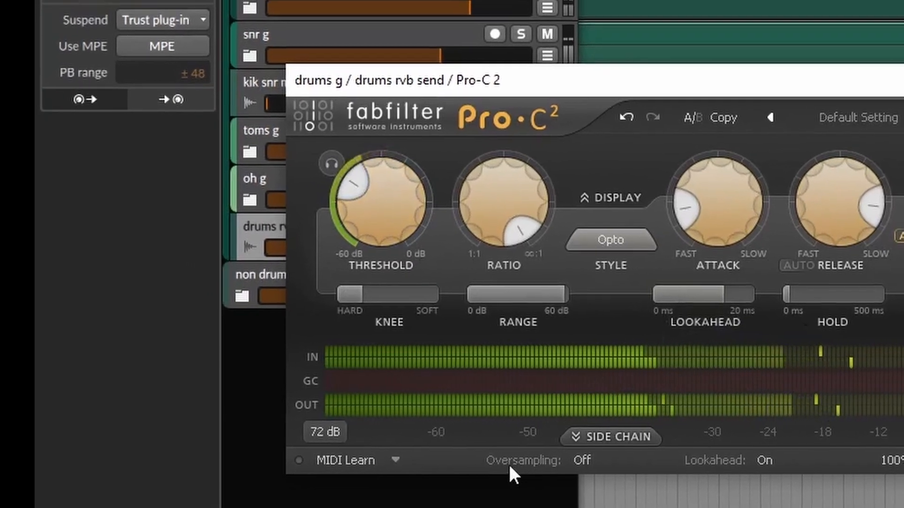
- Enable the low-cut and high-cut filters in Pro-C 2's side chain and move them inward from 100 Hz and 5000 Hz
click(588, 440)
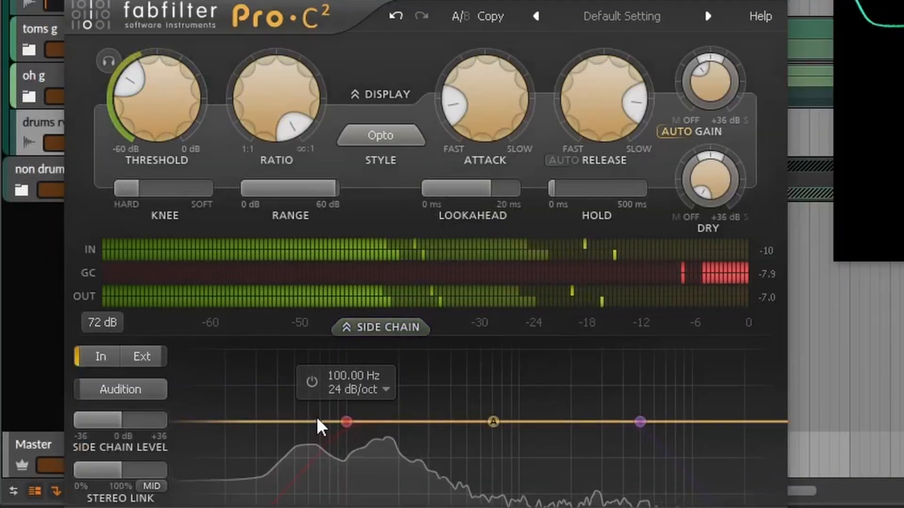
click(311, 382)
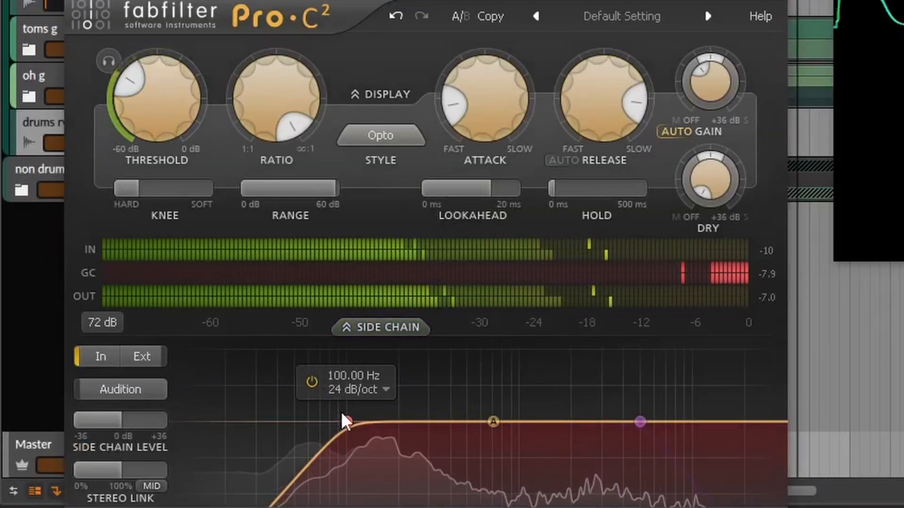
click(606, 382)
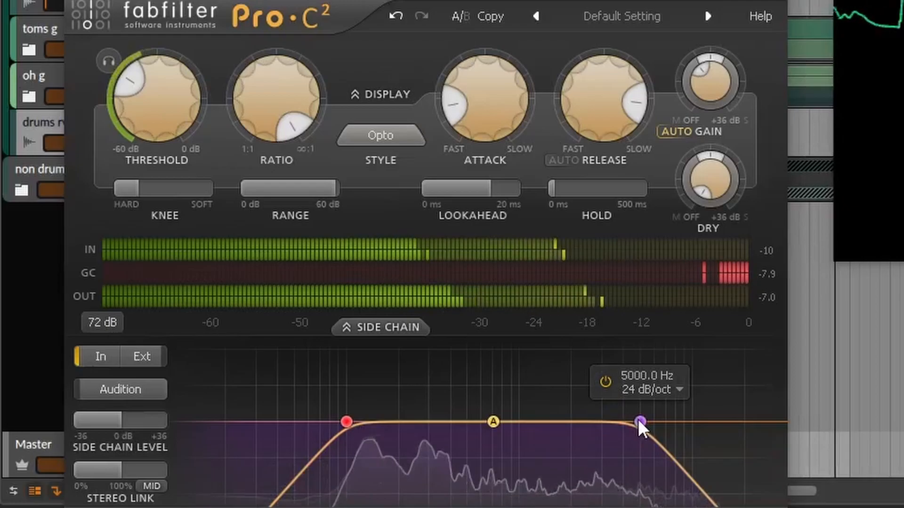
drag(640, 422, 569, 422)
drag(347, 422, 370, 418)
- Set Pro-C 2's threshold to -33.38 dB and wet gain to -5.53 dB, and close its window
drag(176, 101, 175, 127)
drag(715, 77, 715, 94)
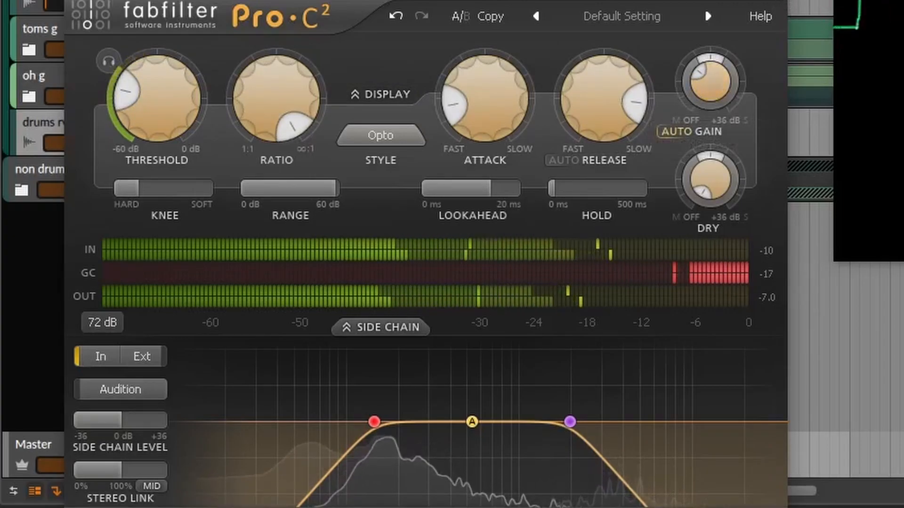
click(774, 1)
- Clear the solo on drums rvb send, and collapse and deactivate the Pro-C 2 device
click(288, 123)
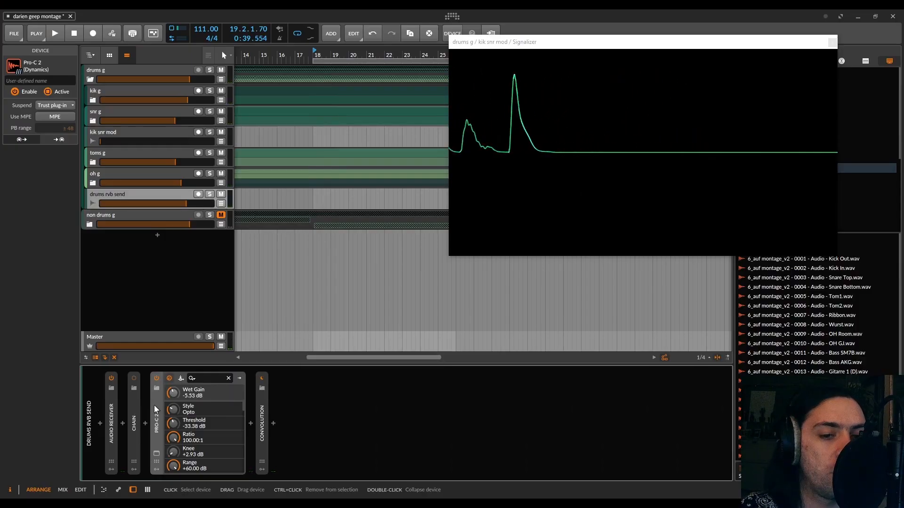
double_click(158, 409)
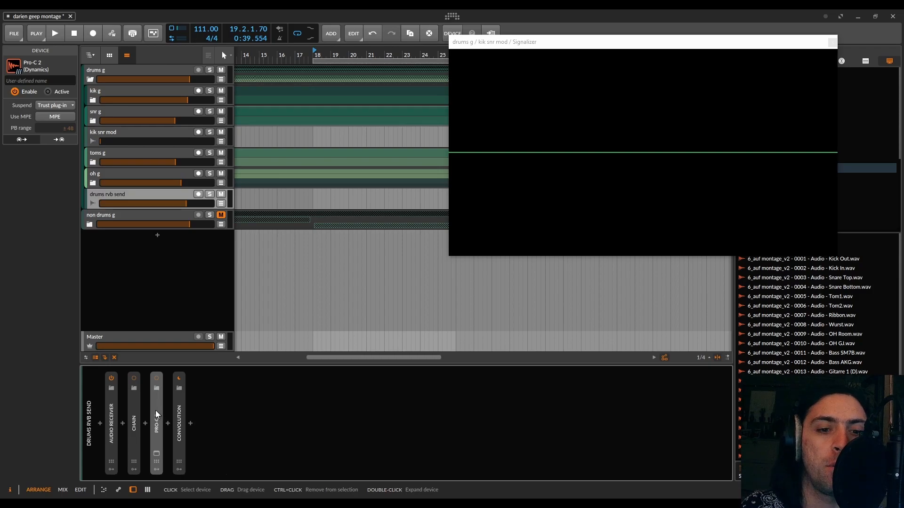
click(139, 416)
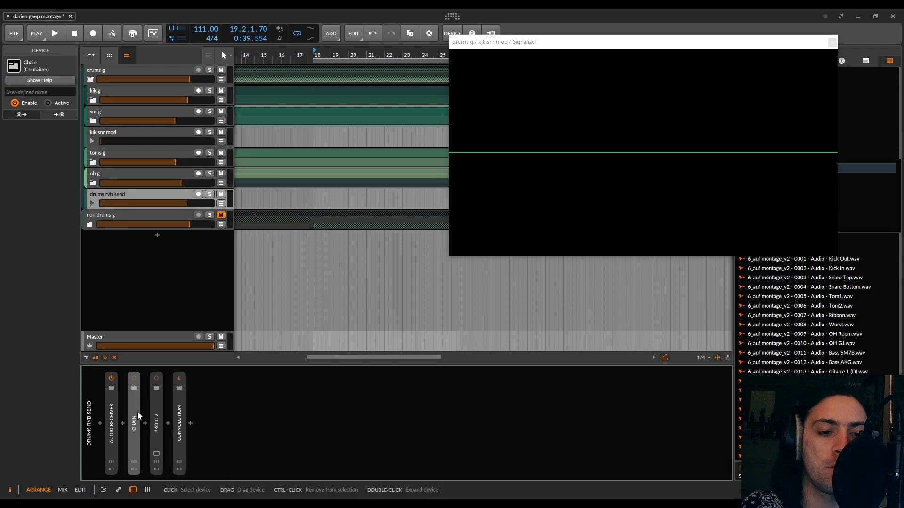
- Insert the spiff plug-in between Pro-C 2 and Convolution and set it to cut transients
click(168, 426)
text(spiff)
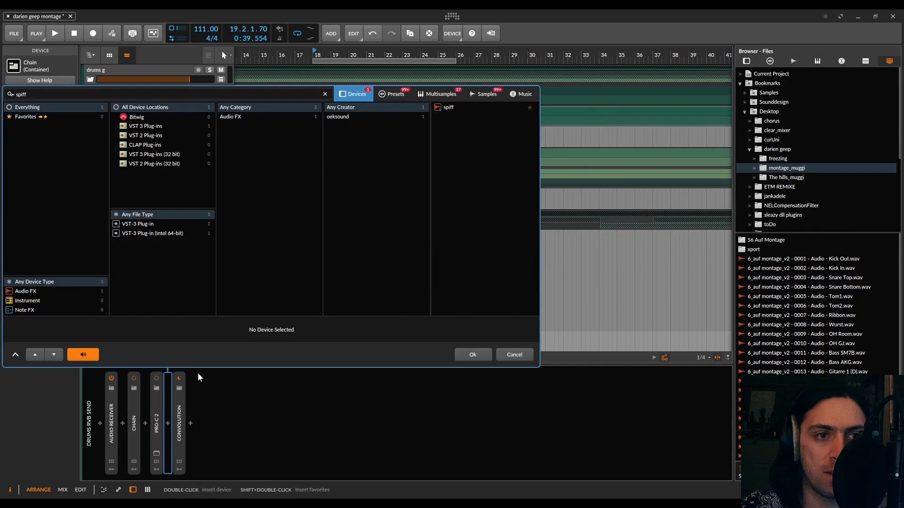
double_click(447, 107)
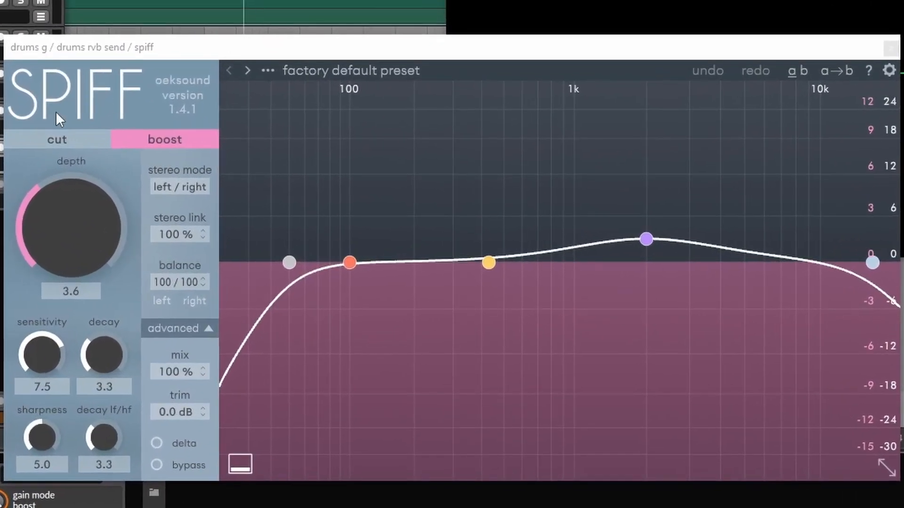
click(230, 189)
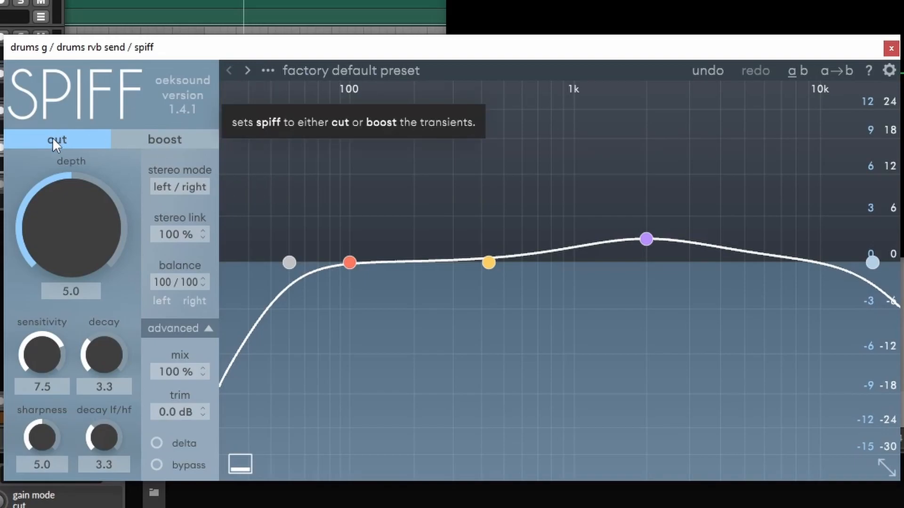
- Switch off spiff's lo cut and hi cut, raise depth to 10.0, and boost band 3 to 16 dB at 3k6 Hz
double_click(288, 266)
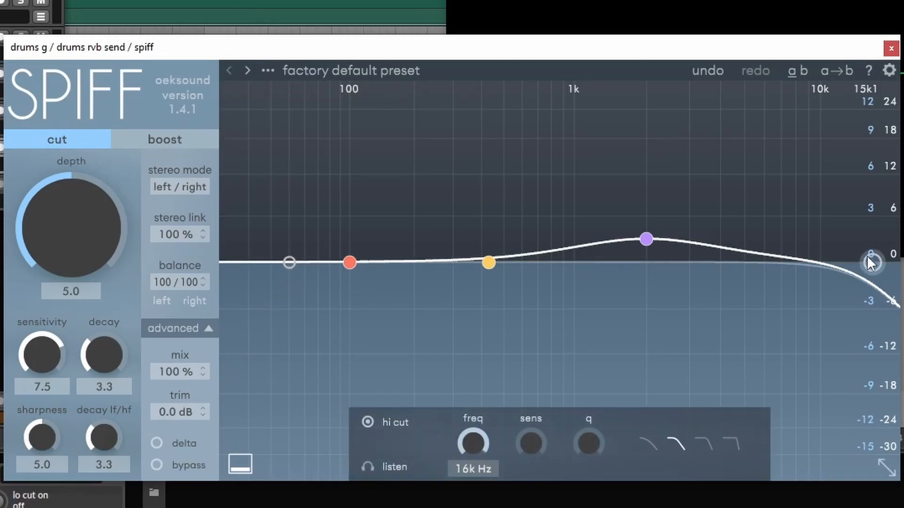
drag(75, 236, 36, 140)
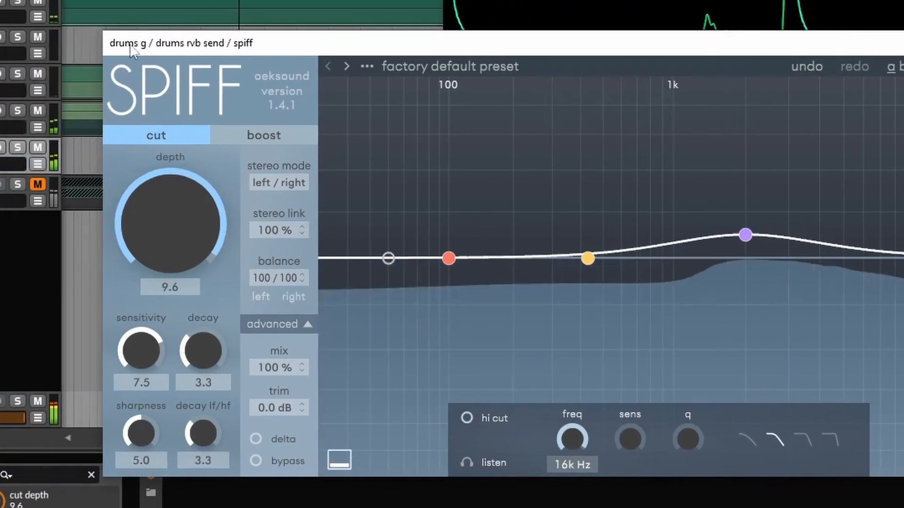
drag(684, 235, 738, 146)
drag(89, 228, 91, 207)
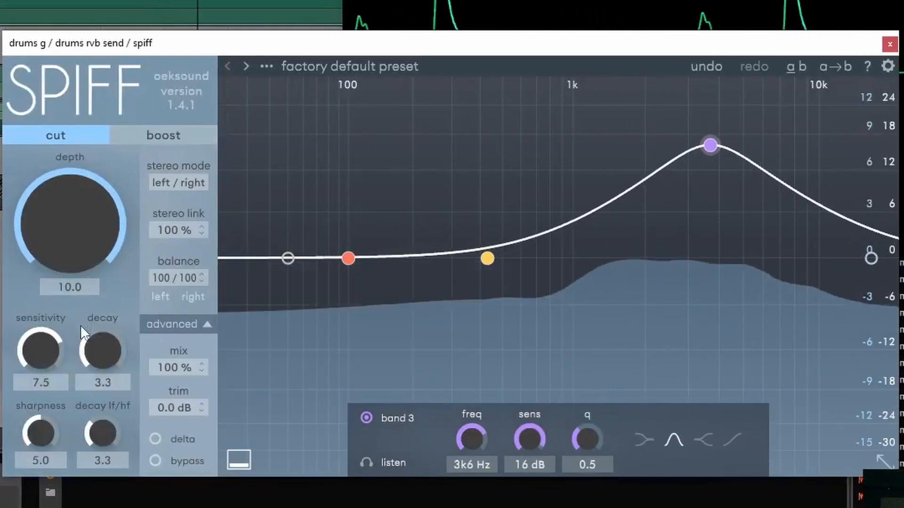
- Move spiff's band 3 down to just above 100 Hz and raise band 2 to 7.5 dB at 2k5 Hz
drag(106, 334, 123, 317)
drag(710, 145, 679, 142)
drag(608, 142, 376, 192)
drag(487, 257, 675, 204)
- Set spiff's decay to 3.4, sensitivity to 8.7 and sharpness to 8.3
drag(122, 346, 123, 366)
mouse_move(58, 353)
mouse_down()
mouse_move(59, 366)
mouse_move(57, 327)
mouse_move(58, 347)
mouse_up()
drag(41, 426, 47, 332)
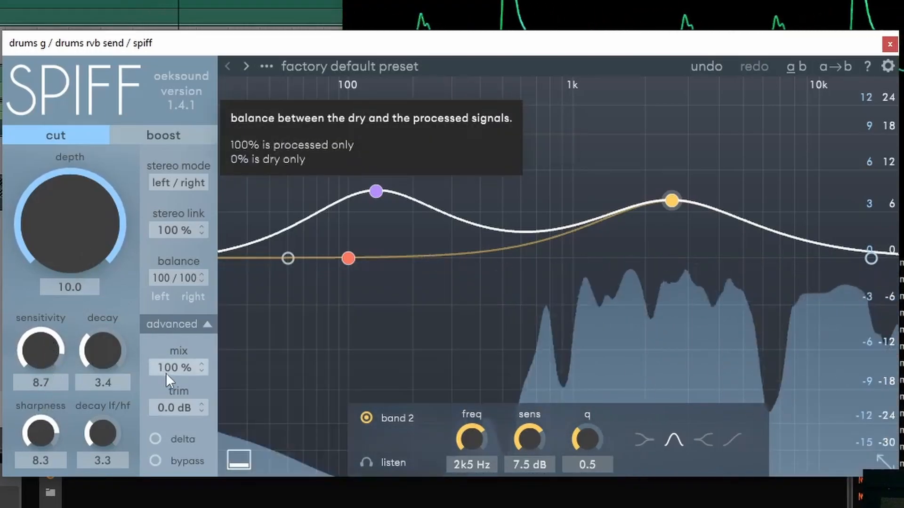
- Try a 2.8 dB trim in spiff, reset it to 0 dB, and lower the mix to 0 %
drag(177, 407, 169, 455)
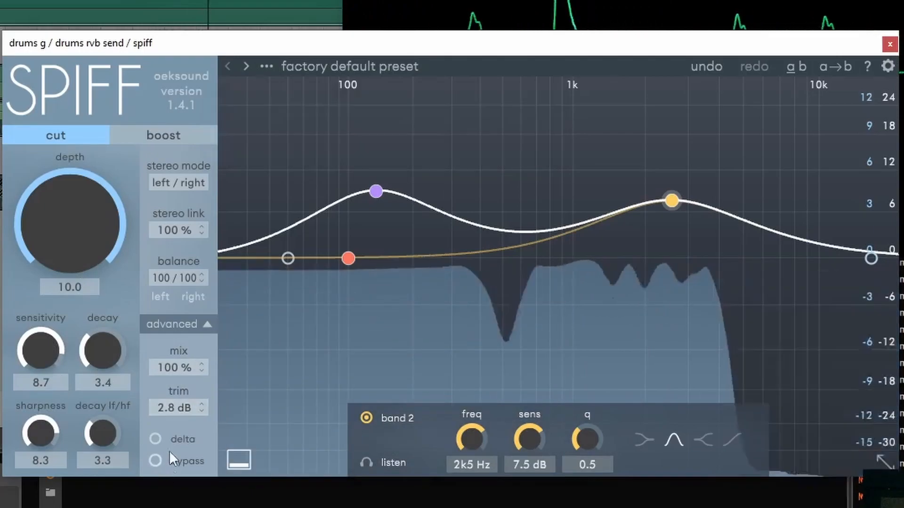
double_click(175, 405)
text(0)
key(Return)
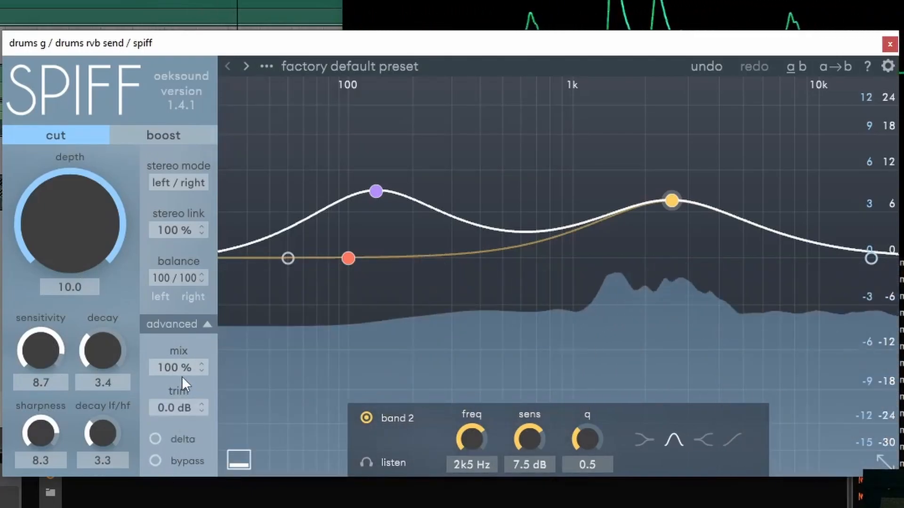
drag(181, 360, 180, 401)
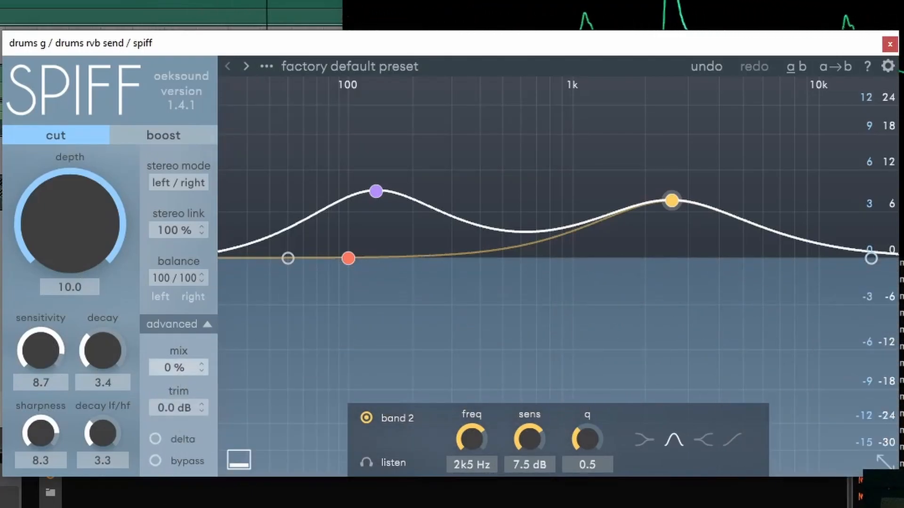
- Raise spiff's mix to 100 %, switch spiff off and back on to compare the reverb send, and stop playback
drag(181, 368, 180, 330)
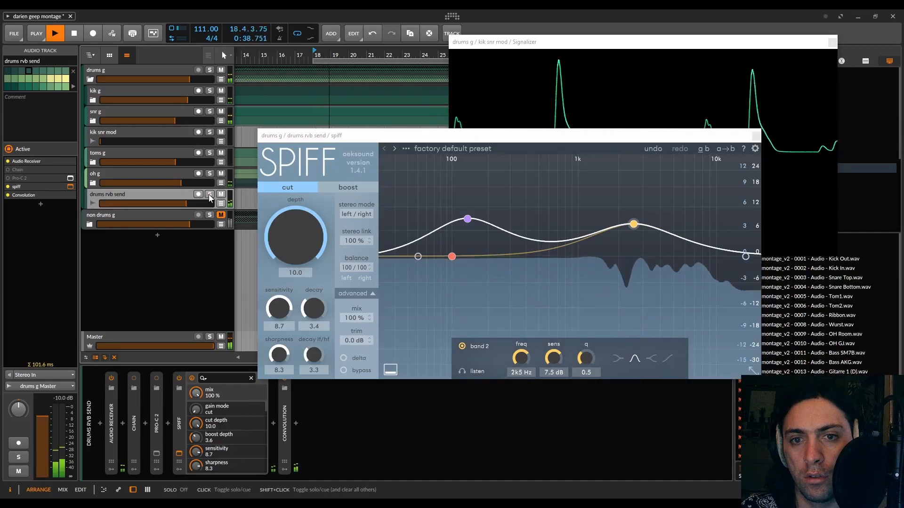
click(179, 378)
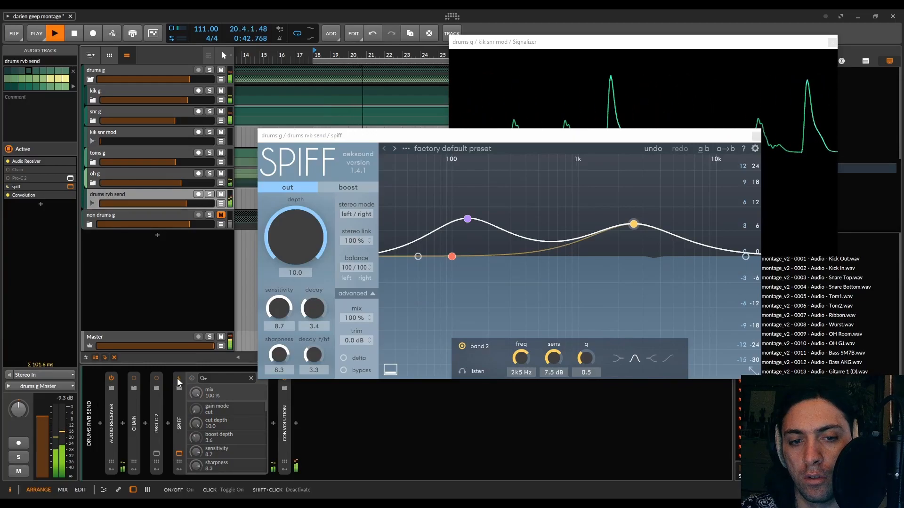
click(179, 379)
click(158, 379)
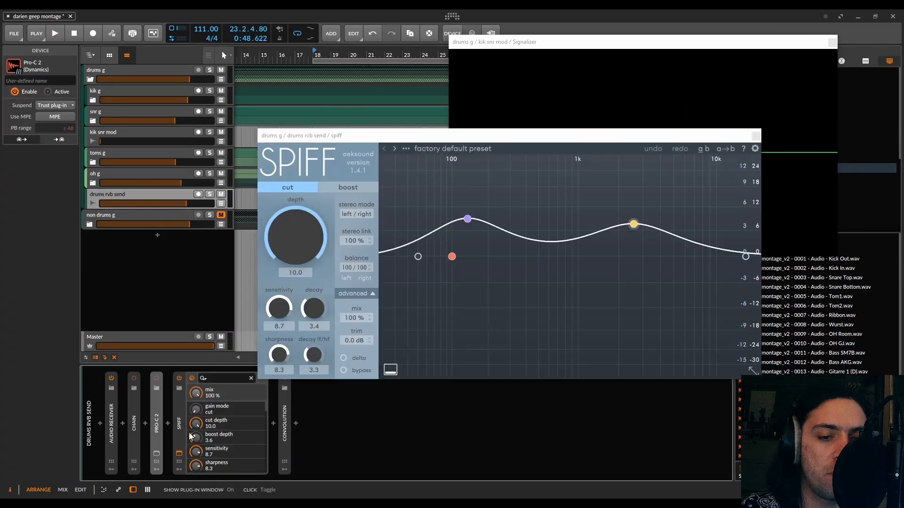
key(space)
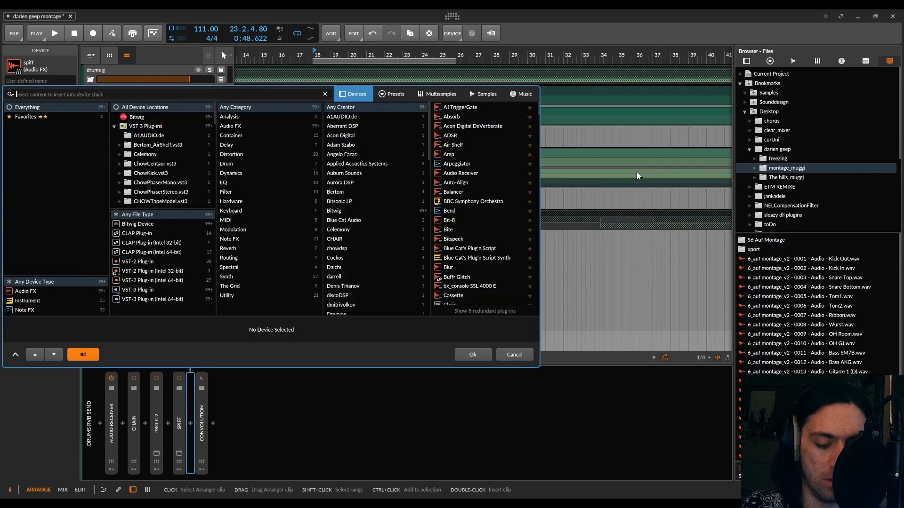
- Insert the kHs Transient Shaper between spiff and Convolution on the drums rvb send track
text(khs)
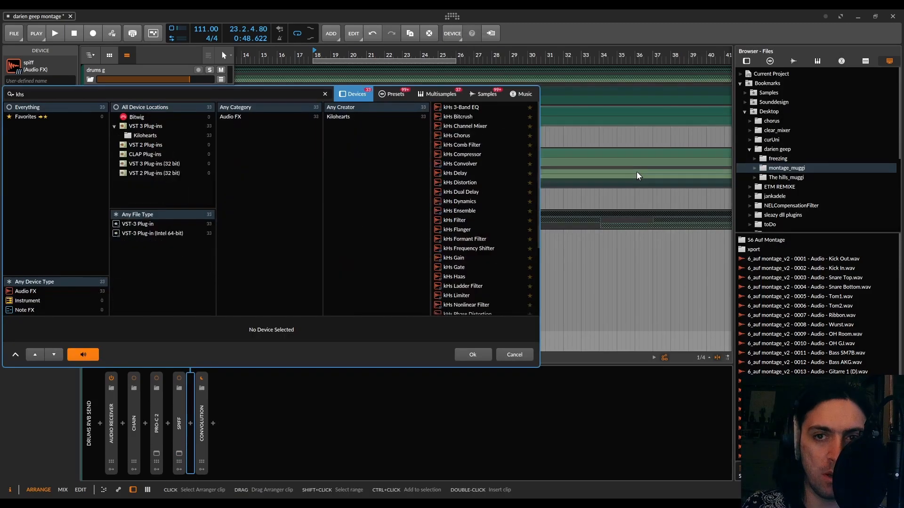
text( tra)
double_click(479, 117)
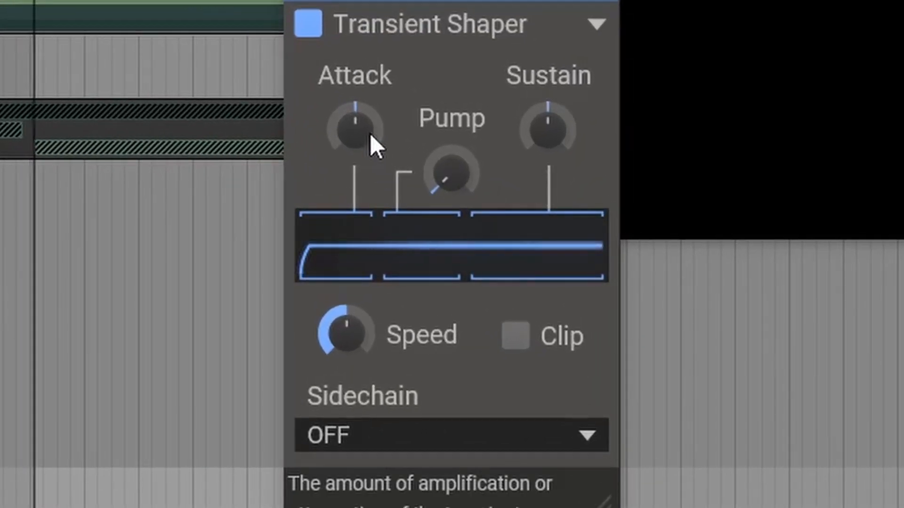
- Set the Transient Shaper's attack to -100 %, lower its speed, and try boosted sustain with a touch of pump
drag(387, 158, 387, 164)
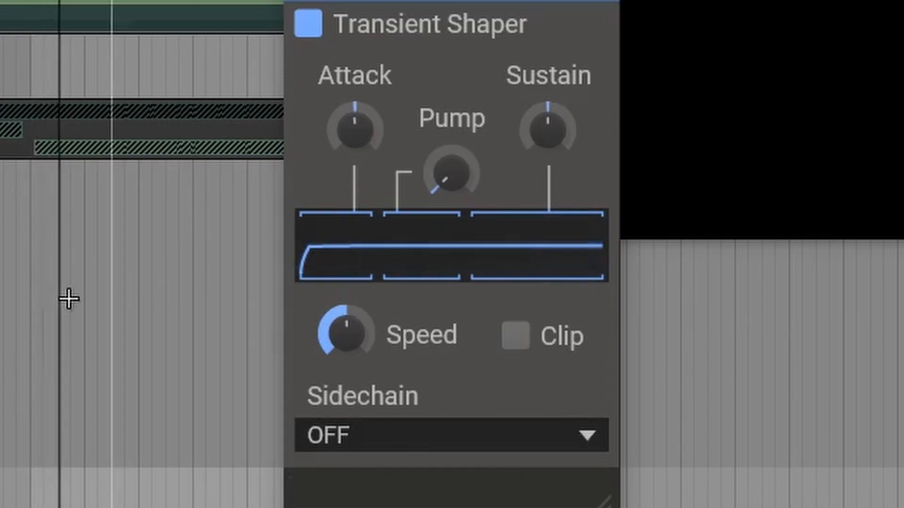
drag(369, 131, 369, 188)
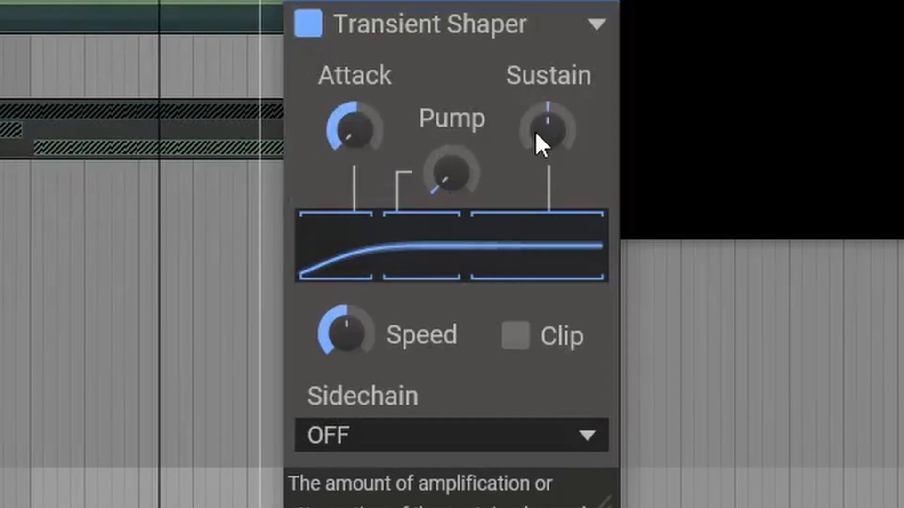
drag(369, 355, 368, 377)
drag(353, 323, 353, 301)
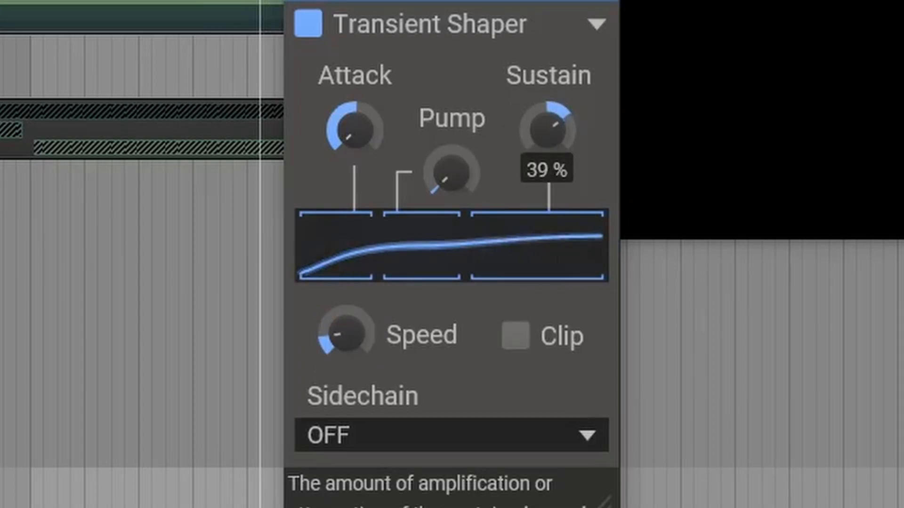
mouse_move(452, 169)
mouse_down()
mouse_move(452, 151)
mouse_move(448, 161)
mouse_up()
drag(538, 150, 559, 120)
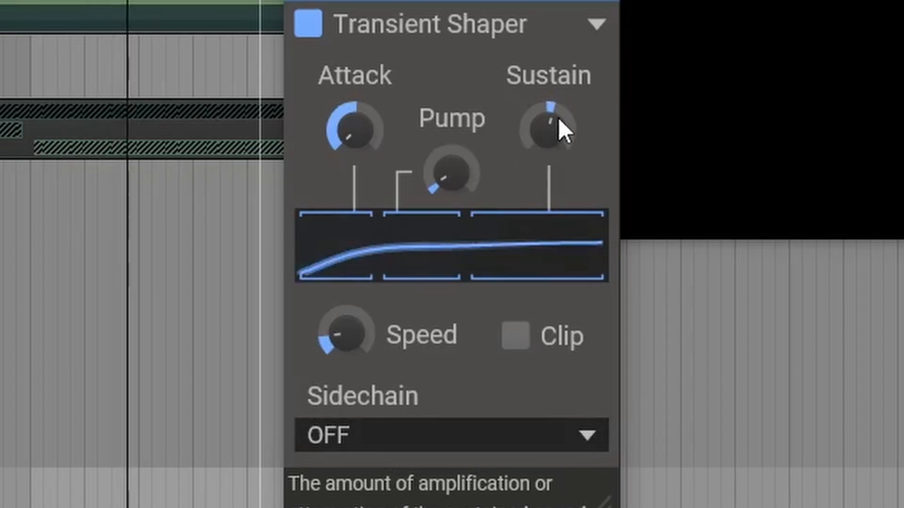
- Raise the Transient Shaper's speed to 153 %, return pump to 0 % and set sustain to -14 %
drag(357, 326, 357, 282)
drag(346, 334, 347, 330)
mouse_move(449, 176)
mouse_down()
mouse_move(450, 159)
mouse_move(449, 174)
mouse_up()
drag(548, 129, 547, 152)
mouse_move(452, 165)
mouse_down()
mouse_move(452, 143)
mouse_move(452, 166)
mouse_up()
drag(547, 130, 548, 115)
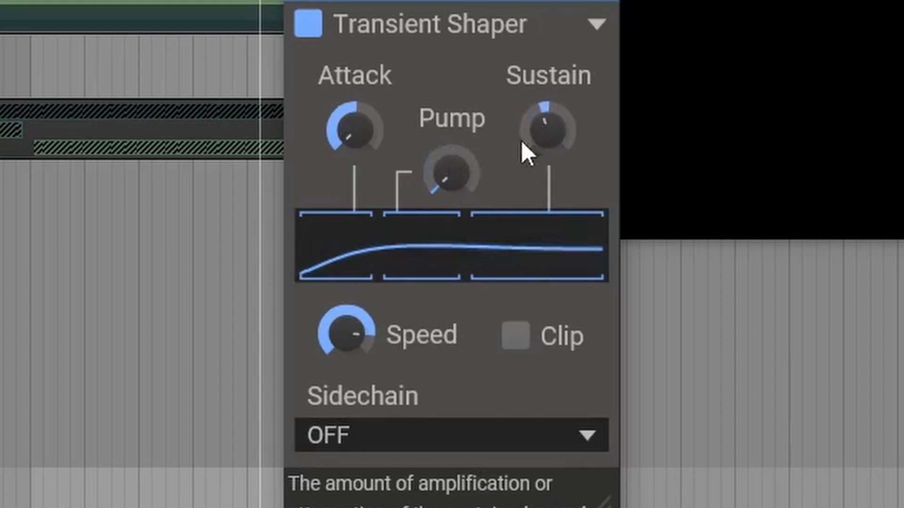
drag(342, 134, 342, 141)
drag(374, 347, 373, 362)
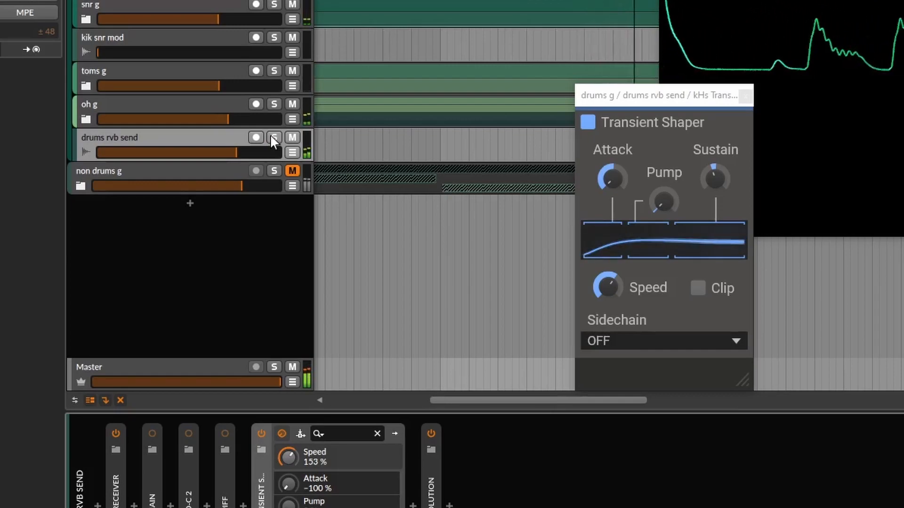
- Solo the drums rvb send track, remove the kHs Transient Shaper from its chain, and select spiff
click(271, 136)
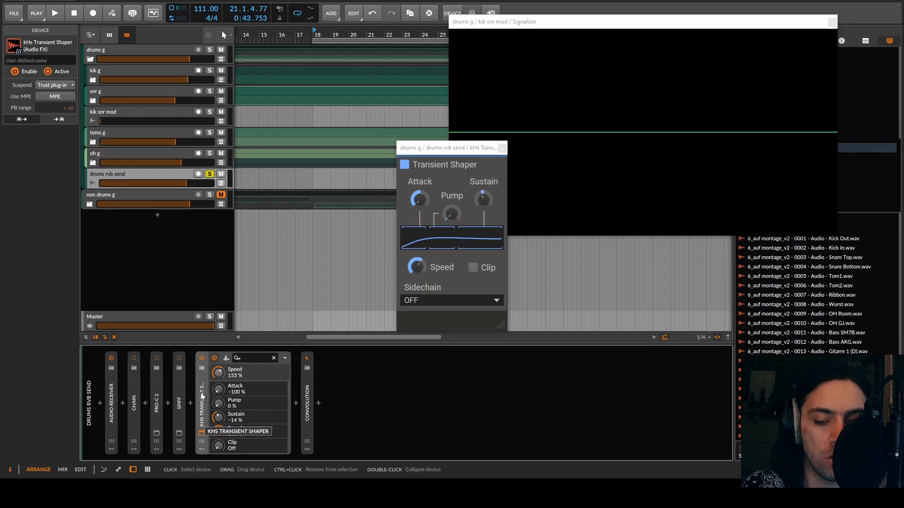
key(Delete)
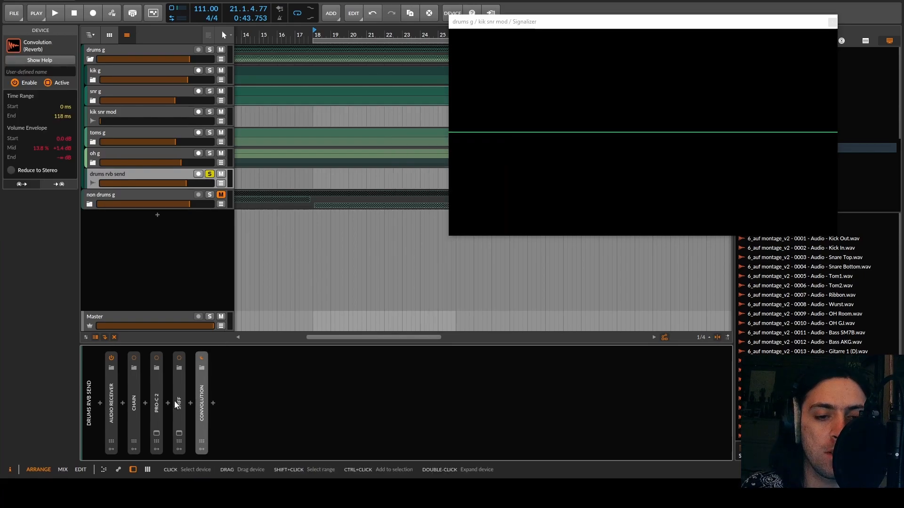
click(184, 398)
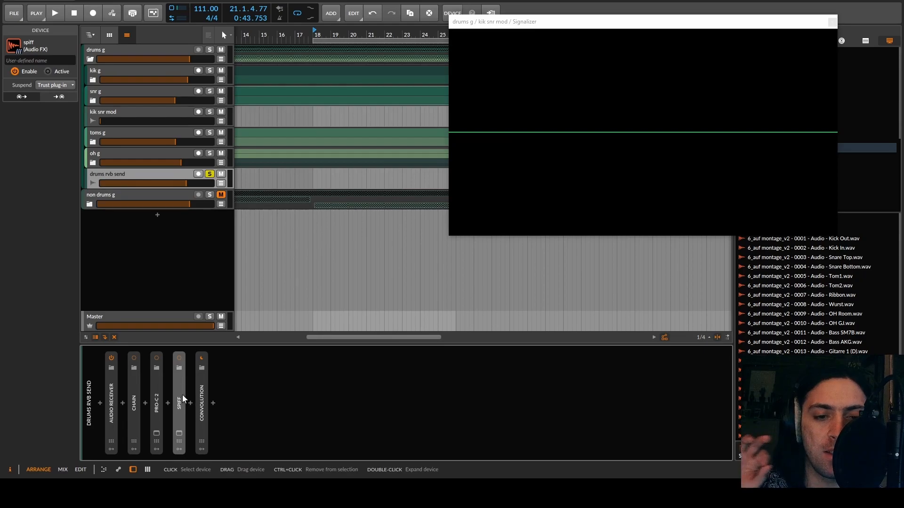